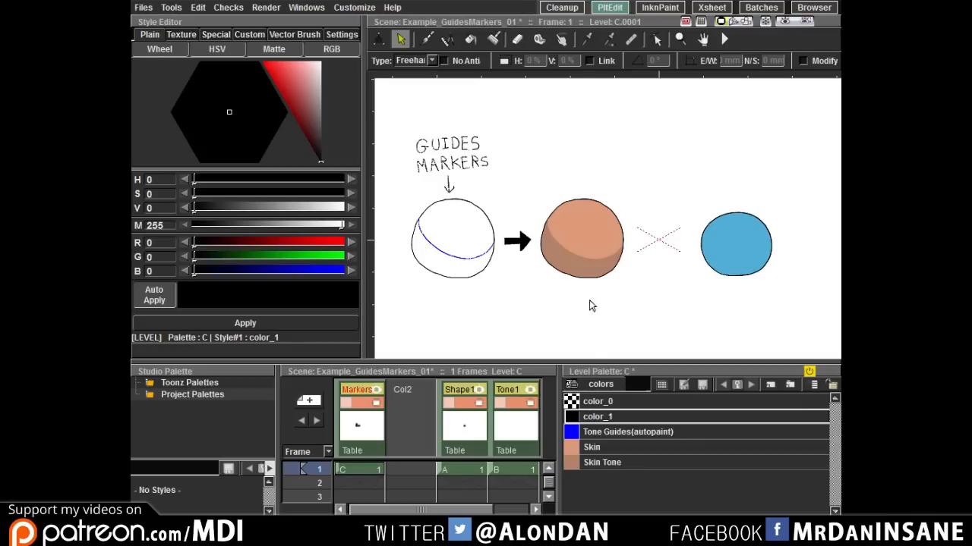
Step: Recolor the Skin style bright green and the Skin Tone style a darker, muted green
left_click(598, 447)
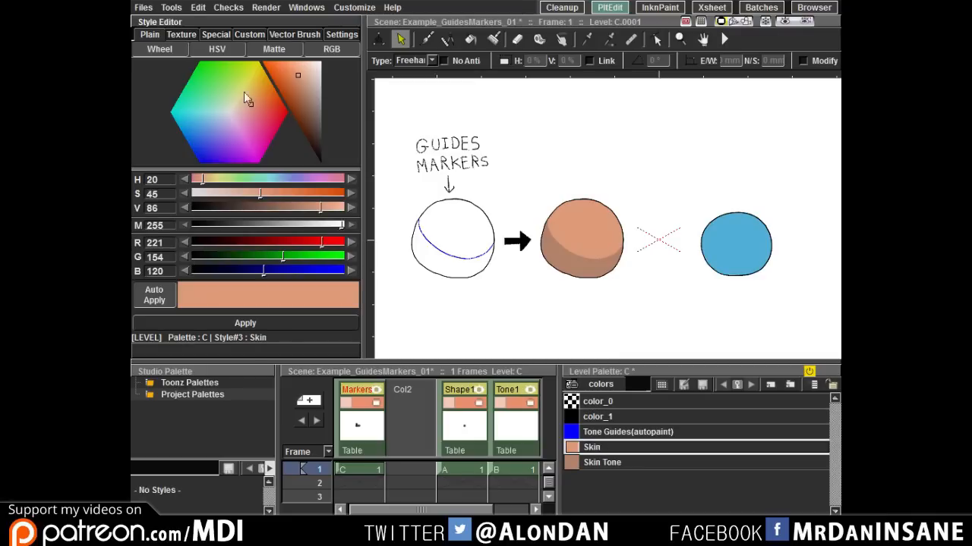
left_click_drag(244, 92, 218, 67)
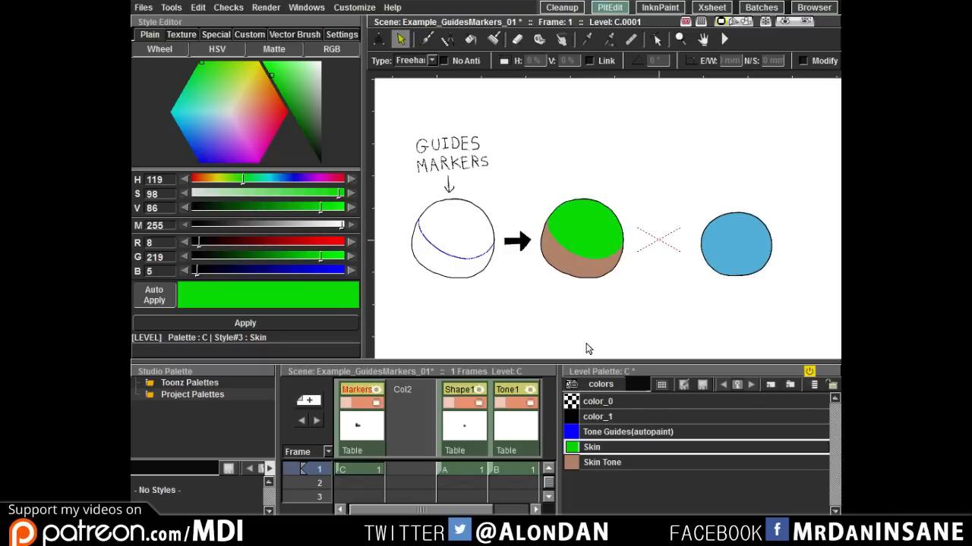
left_click(599, 463)
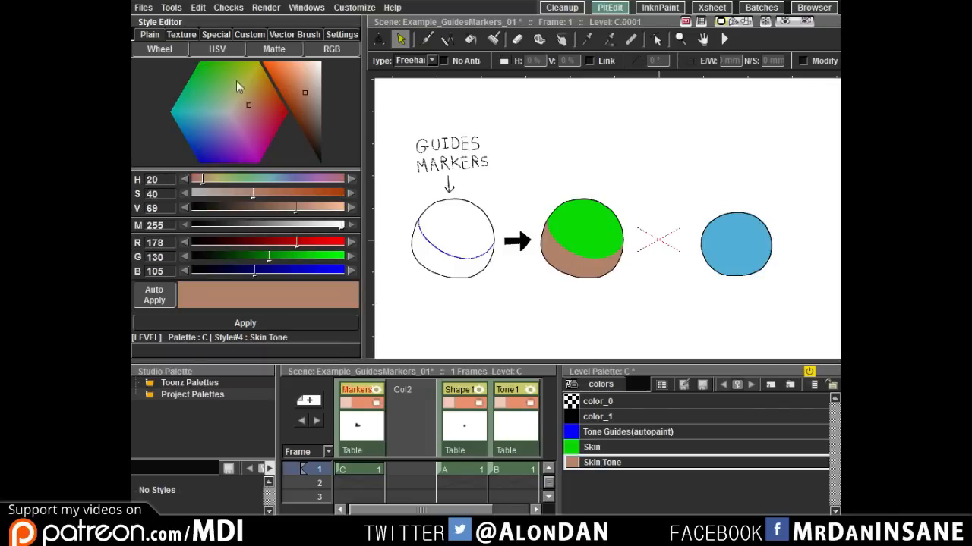
left_click(202, 60)
left_click(296, 101)
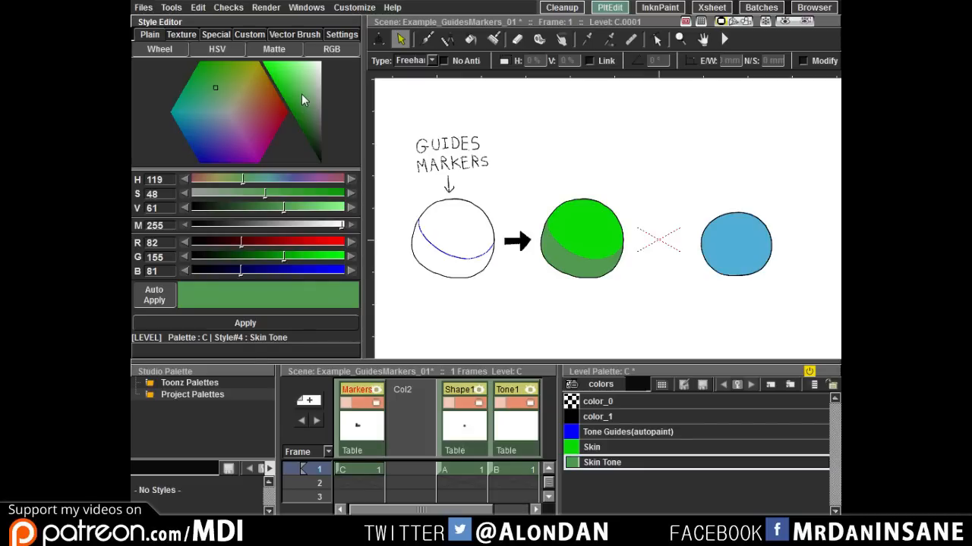
Step: Recolor the Skin style red and shift the Skin Tone style to a matching red hue
left_click(600, 447)
left_click_drag(275, 118, 272, 111)
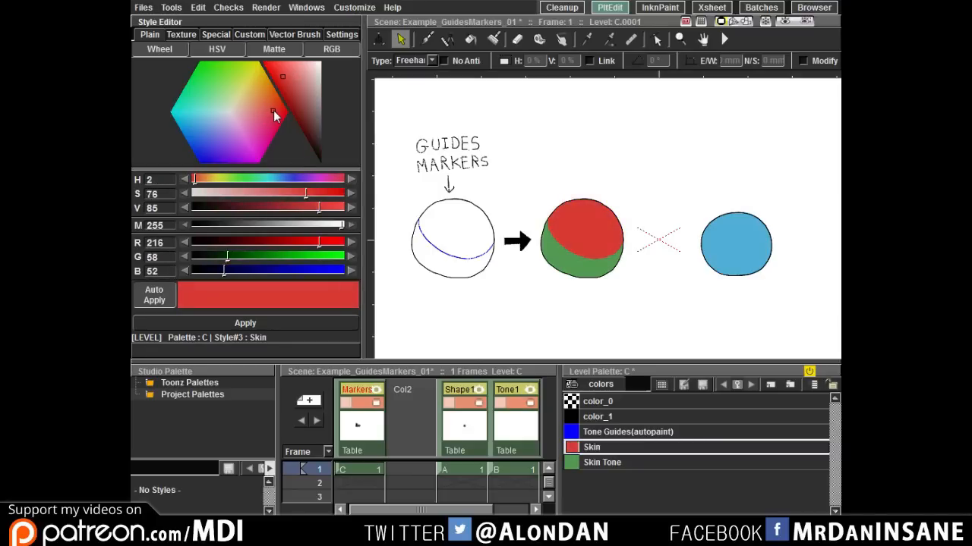
left_click(596, 462)
left_click_drag(271, 115, 271, 115)
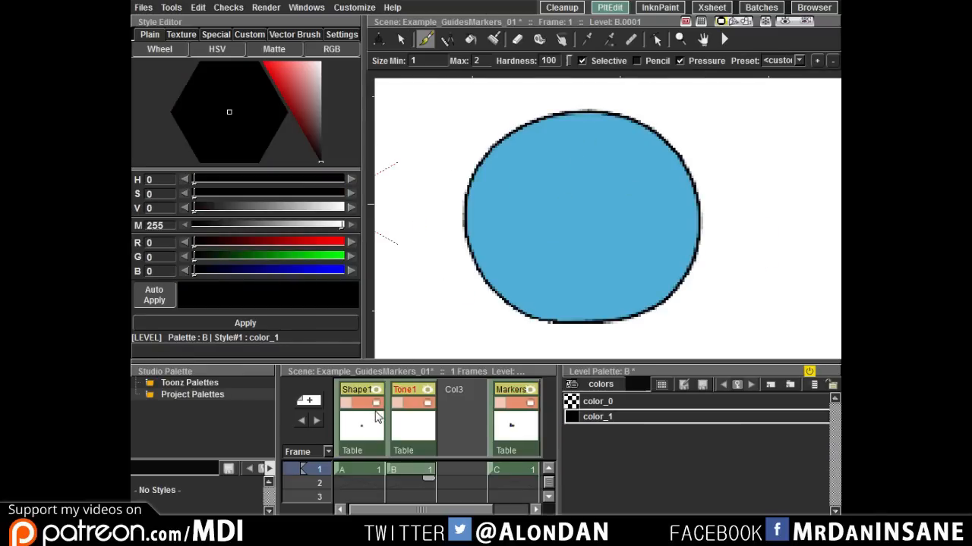
Step: Lower the Shape1 column's opacity to 50% so the ball serves as a faded drawing reference
left_click(377, 417)
left_click(416, 423)
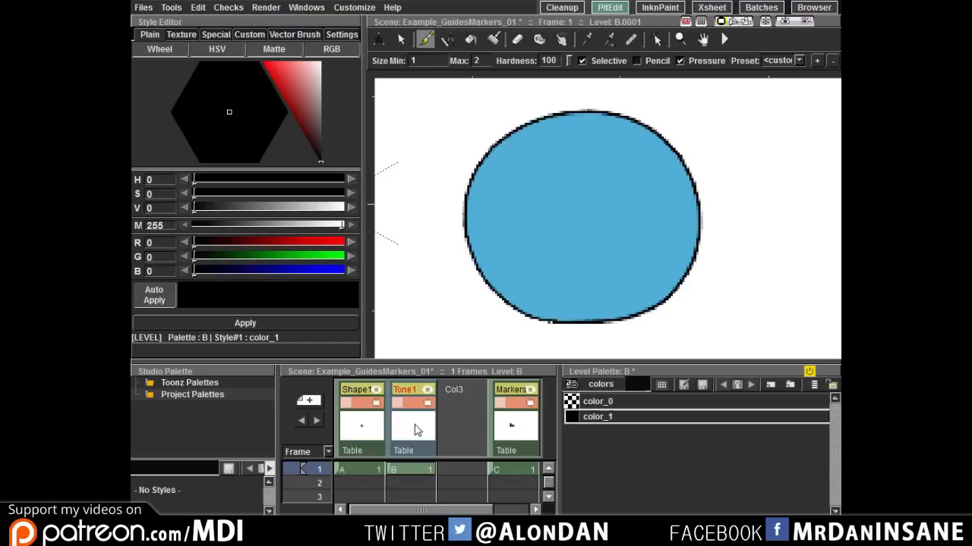
left_click(420, 472)
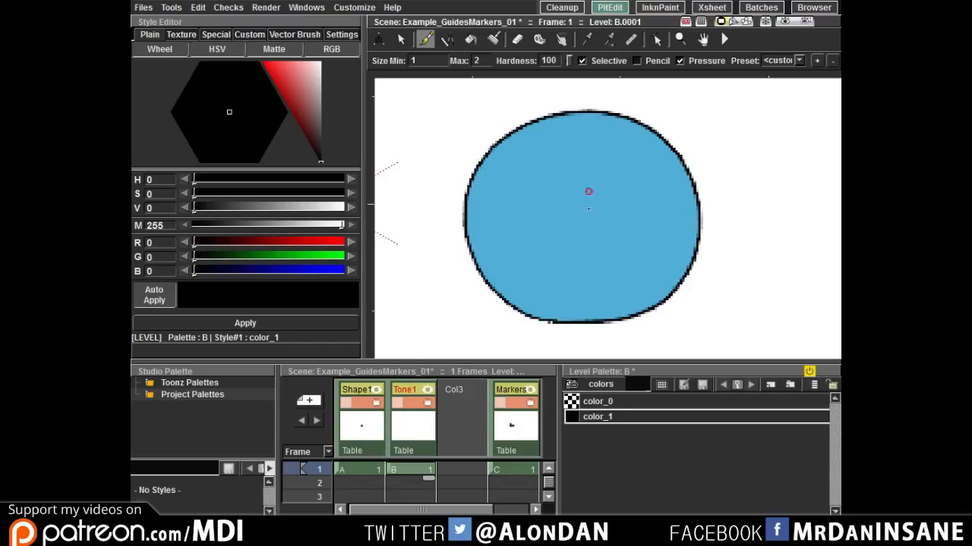
left_click(365, 410)
left_click(365, 408)
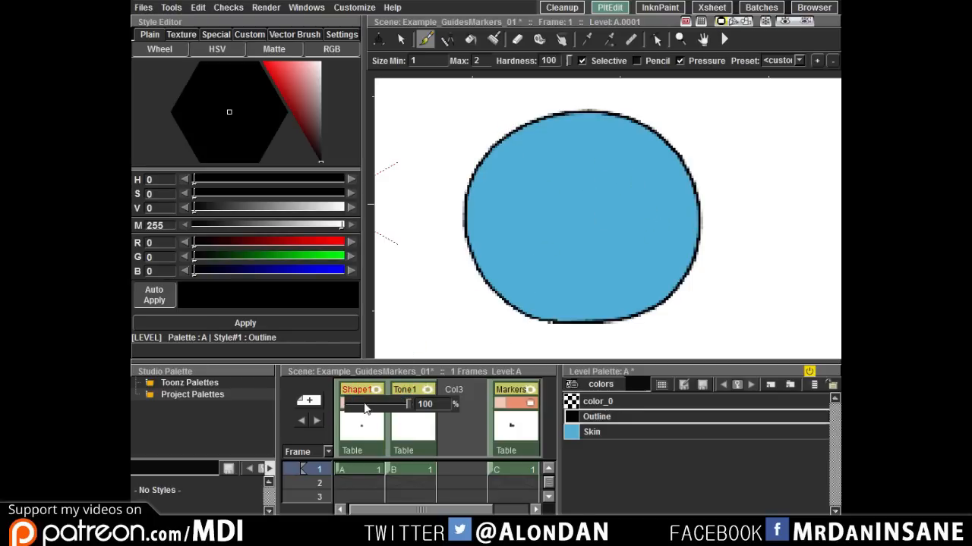
left_click_drag(408, 405, 381, 407)
Step: On the Tone1 level, outline a crescent shadow along the ball's lower-left edge and fill it with color_1
left_click(413, 431)
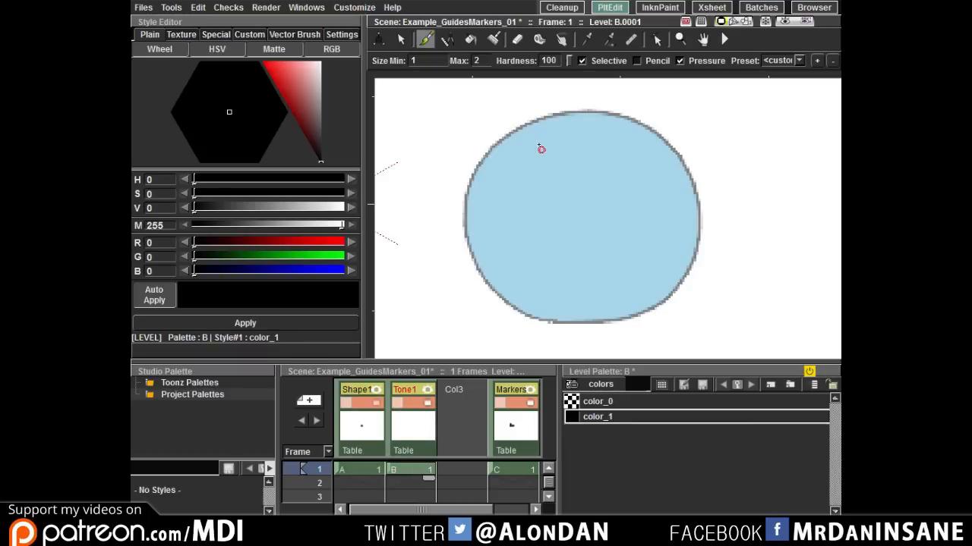
mouse_move(513, 134)
left_mouse_down()
mouse_move(535, 189)
mouse_move(574, 226)
mouse_move(695, 262)
left_mouse_up()
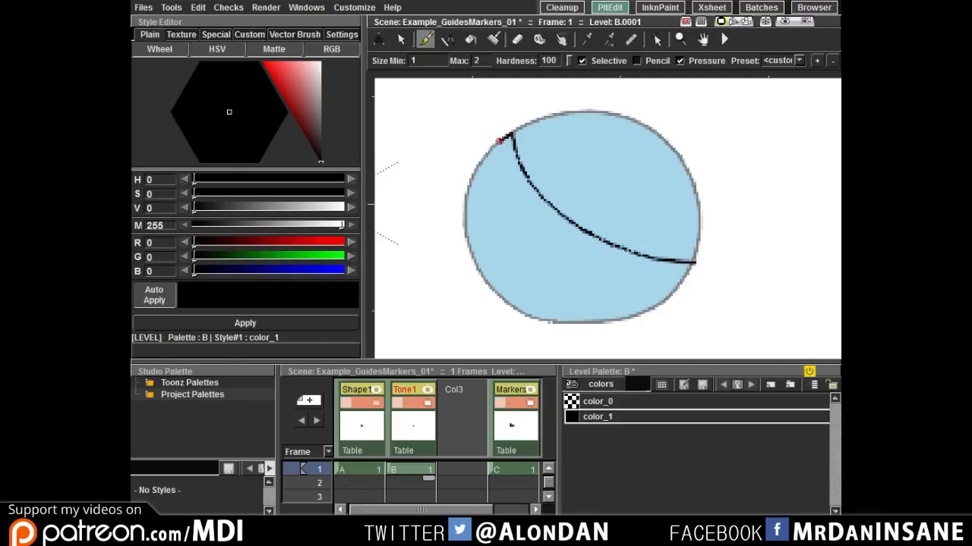
mouse_move(499, 141)
left_mouse_down()
mouse_move(467, 193)
mouse_move(471, 255)
mouse_move(493, 291)
mouse_move(565, 322)
left_mouse_up()
mouse_move(694, 262)
left_mouse_down()
mouse_move(647, 310)
mouse_move(564, 322)
mouse_move(653, 306)
left_mouse_up()
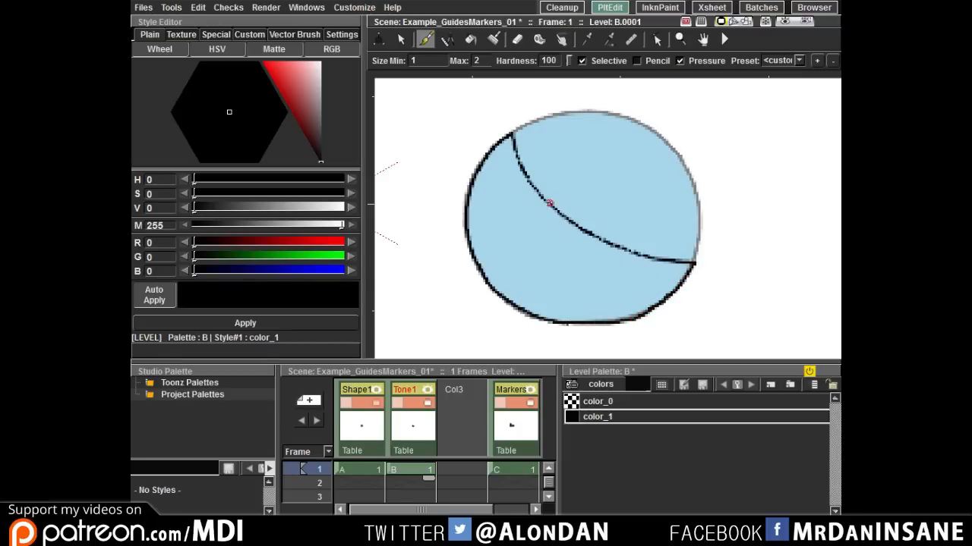
key("f")
left_click(571, 237)
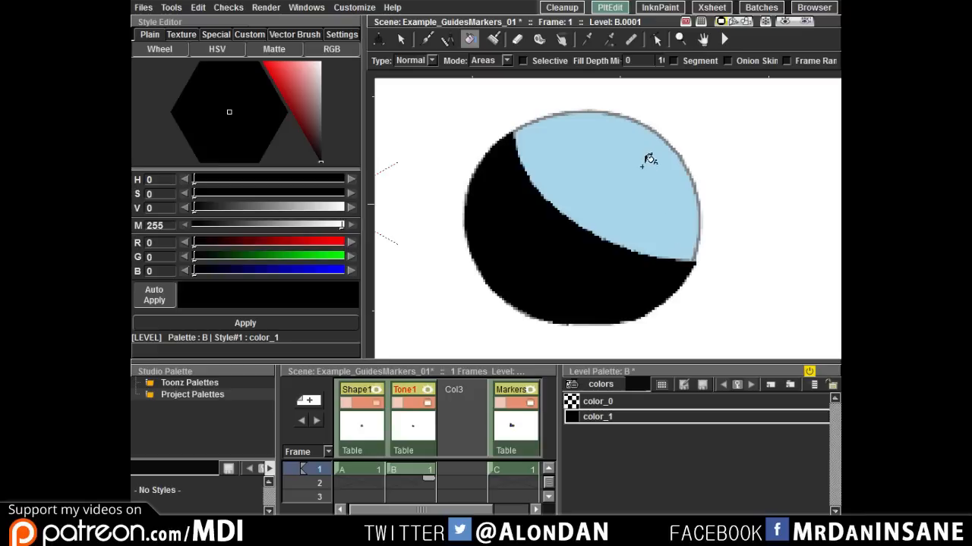
Step: Restore the Shape1 column's opacity to 100%
key("b")
left_click(368, 403)
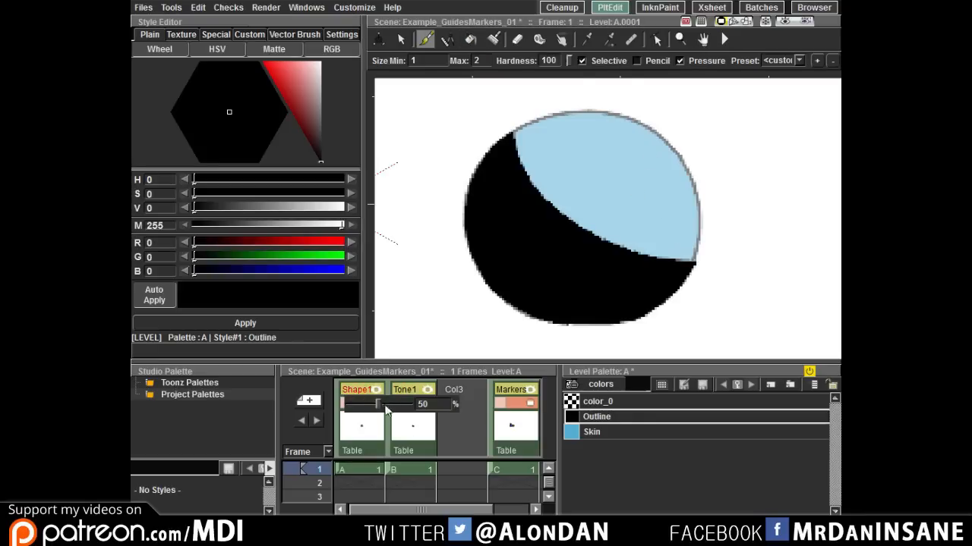
left_click_drag(385, 409, 424, 410)
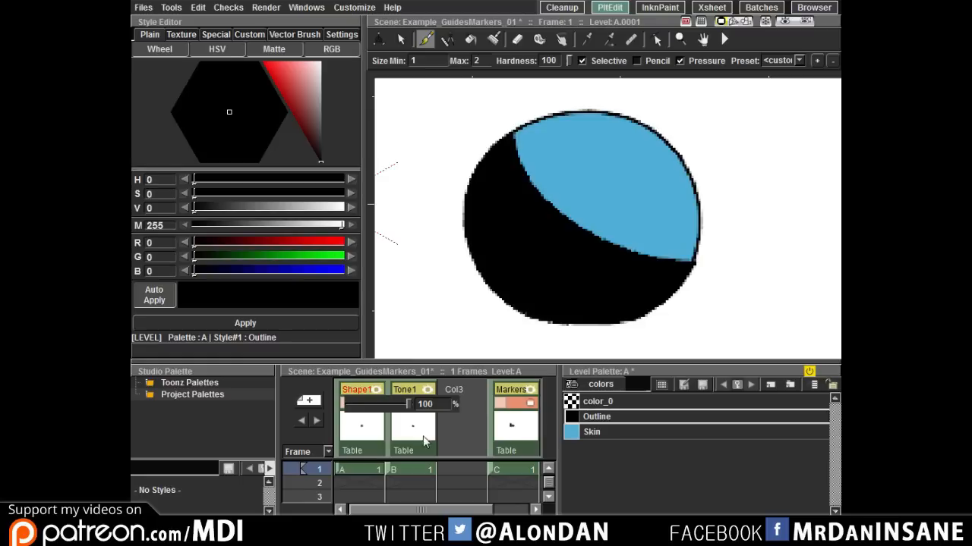
Step: Make the Tone1 shadow semi-transparent by setting color_1's matte value to 77
left_click(422, 470)
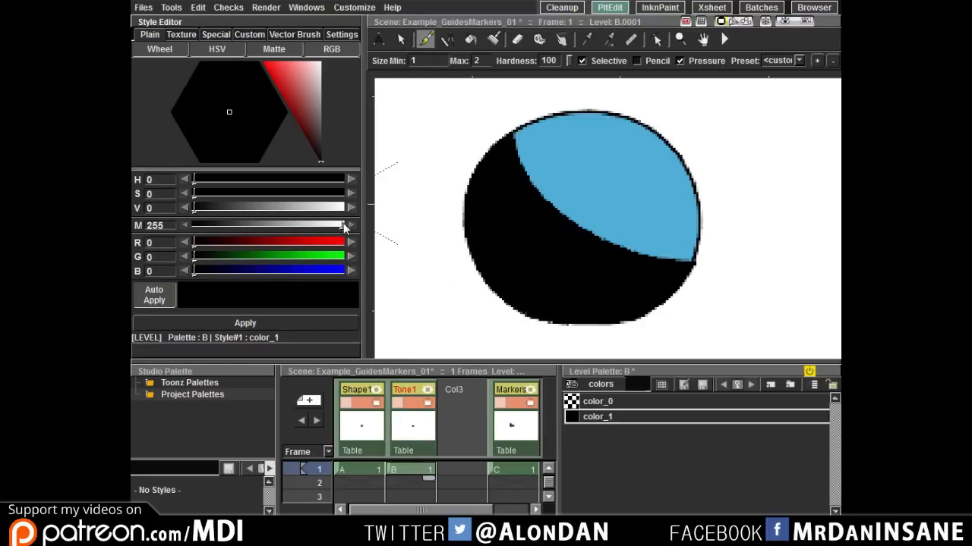
left_click_drag(343, 226, 239, 227)
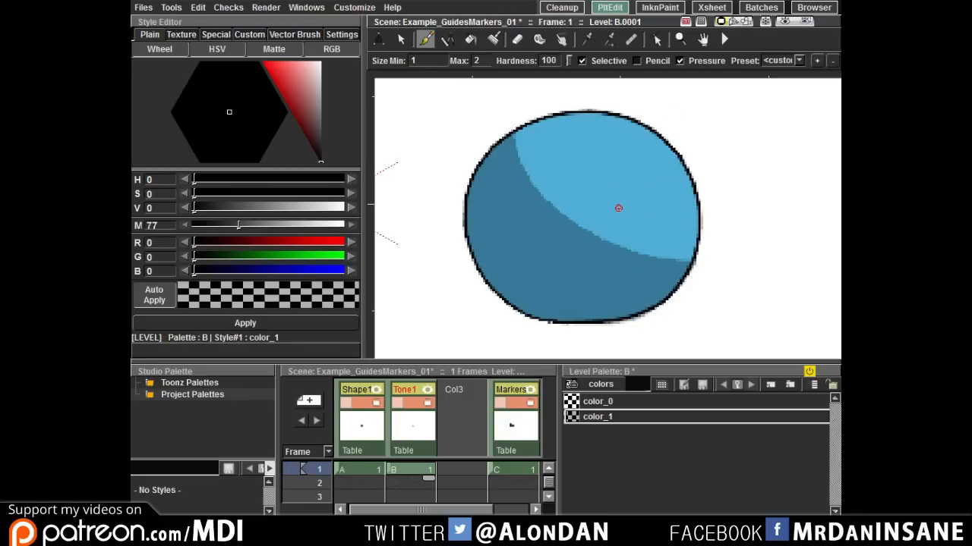
Step: Open the Fx Schematic with preview enabled and insert a Blur effect after the Tone1 node
key("F2")
left_click(784, 21)
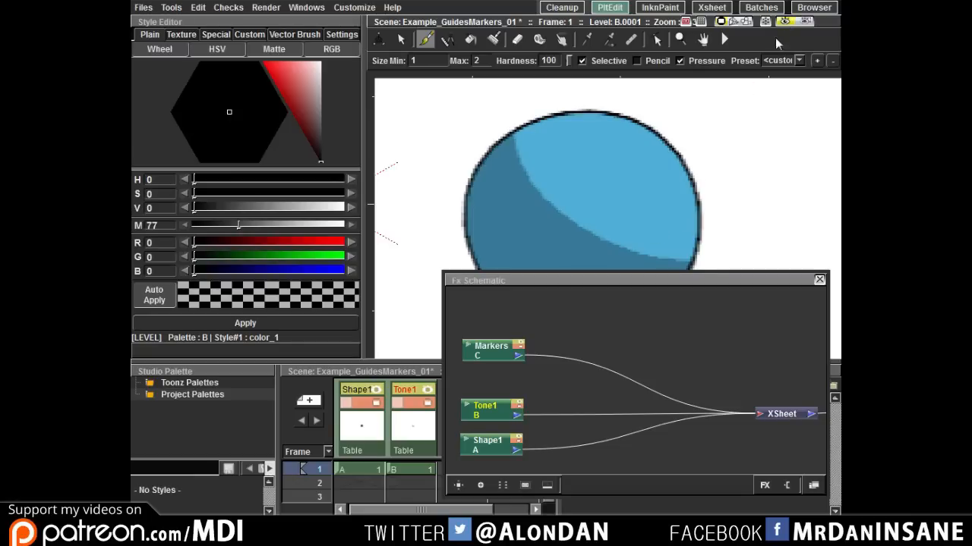
left_click(492, 415)
right_click(490, 420)
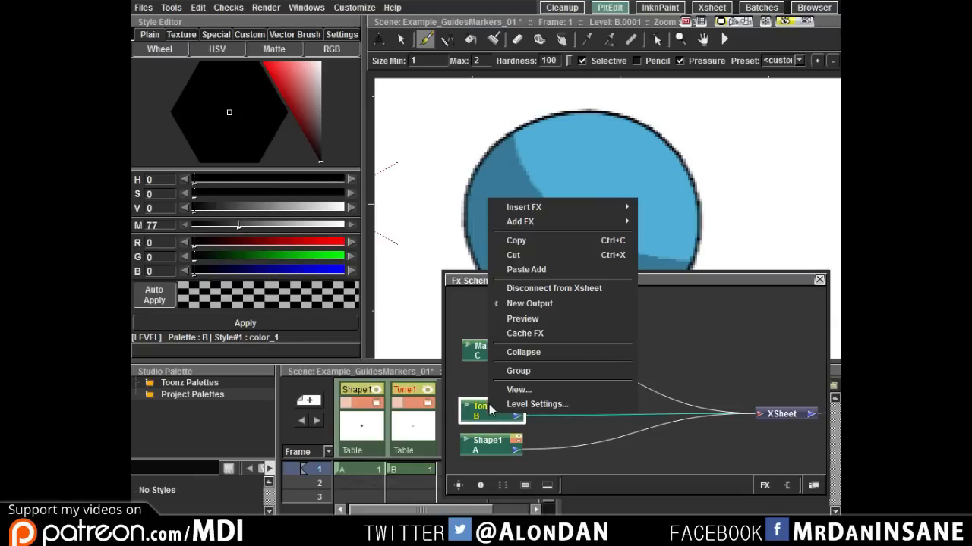
mouse_move(549, 210)
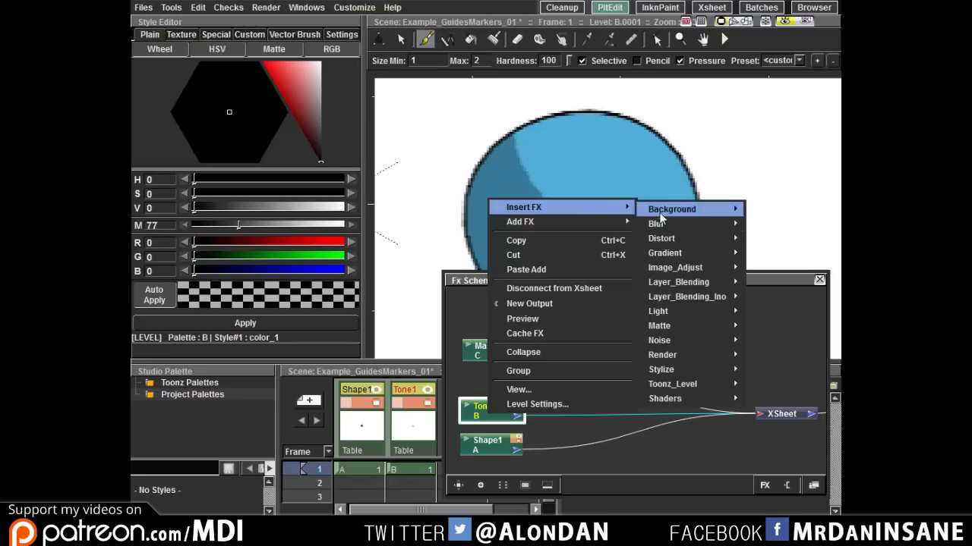
mouse_move(656, 224)
left_click(600, 225)
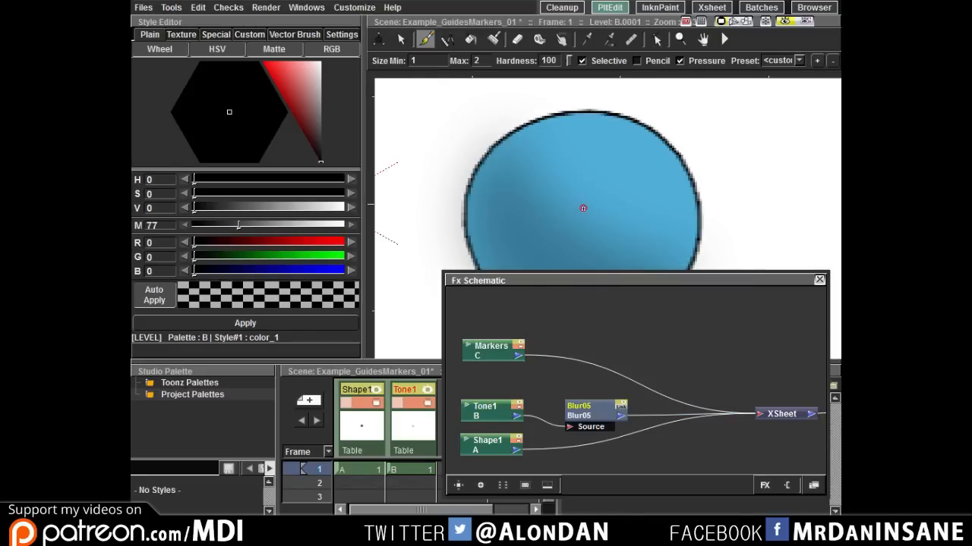
Step: Set the Tone1 blur value to 4 mm and close the effect settings and schematic
left_click(575, 22)
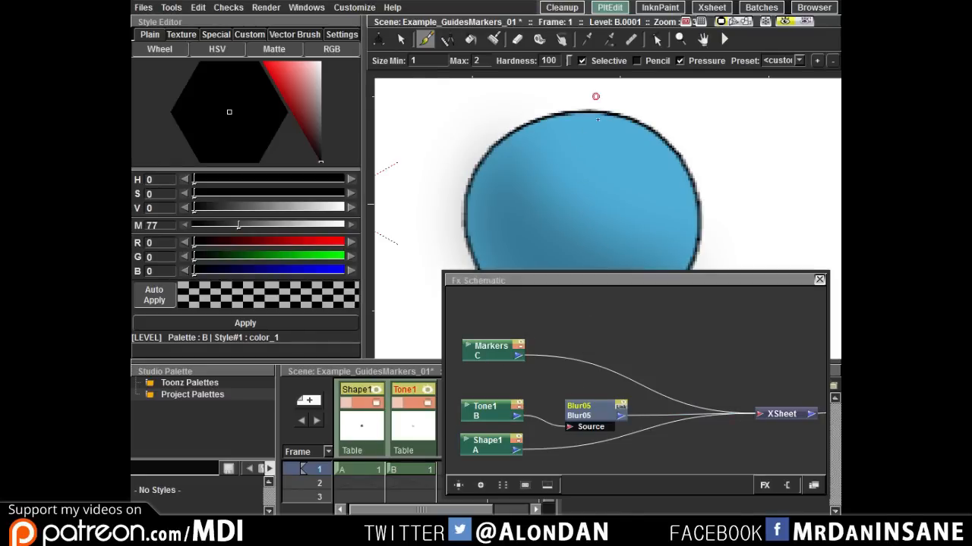
key("0")
key("space")
left_click_drag(614, 207, 479, 186)
double_click(586, 418)
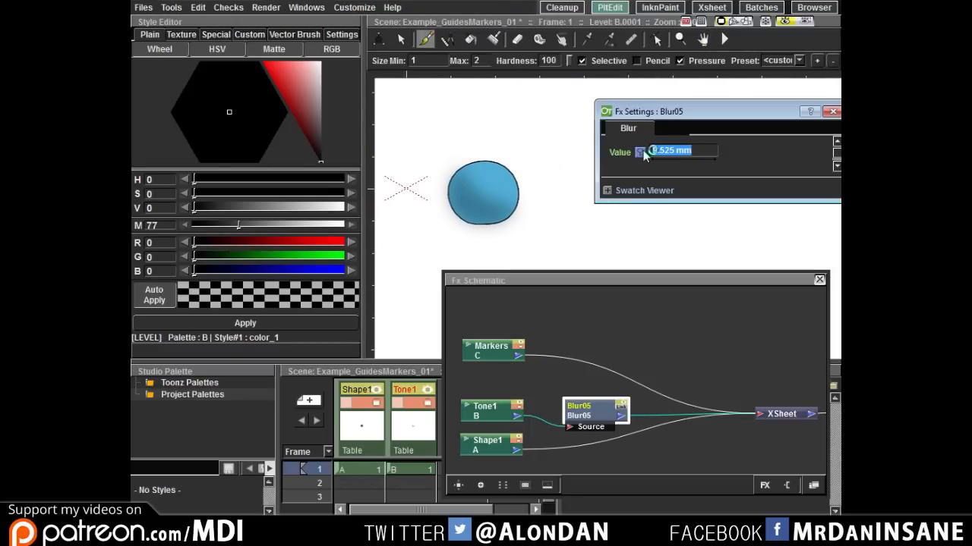
type("4")
key("Return")
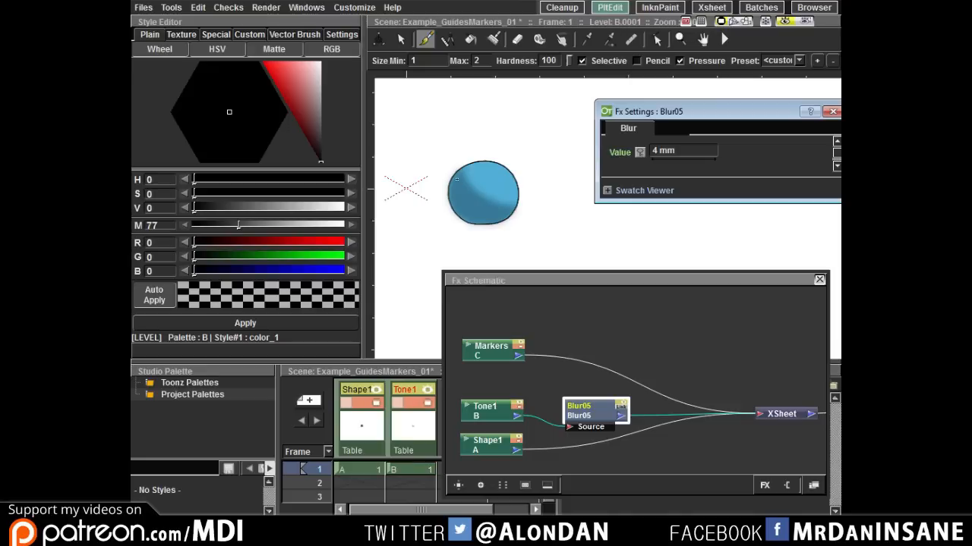
left_click(819, 280)
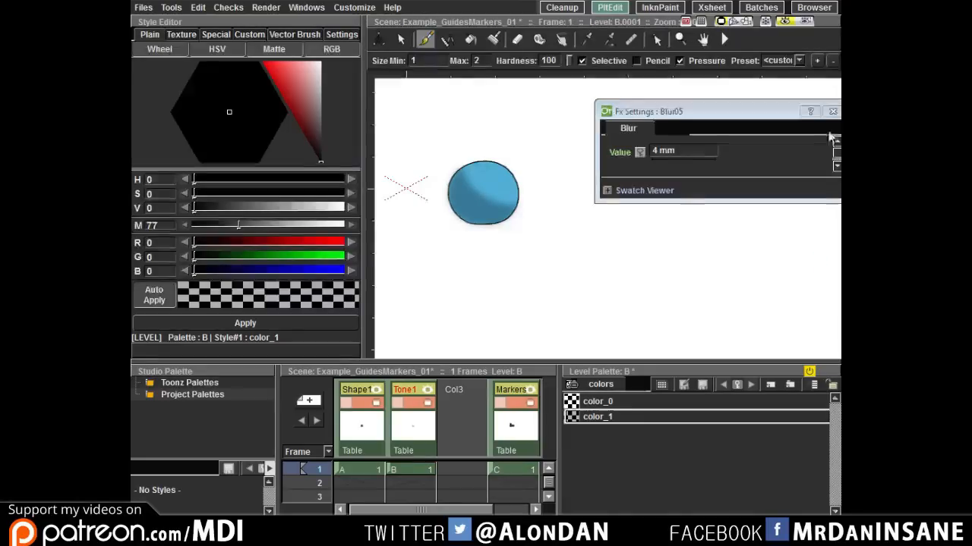
left_click(833, 112)
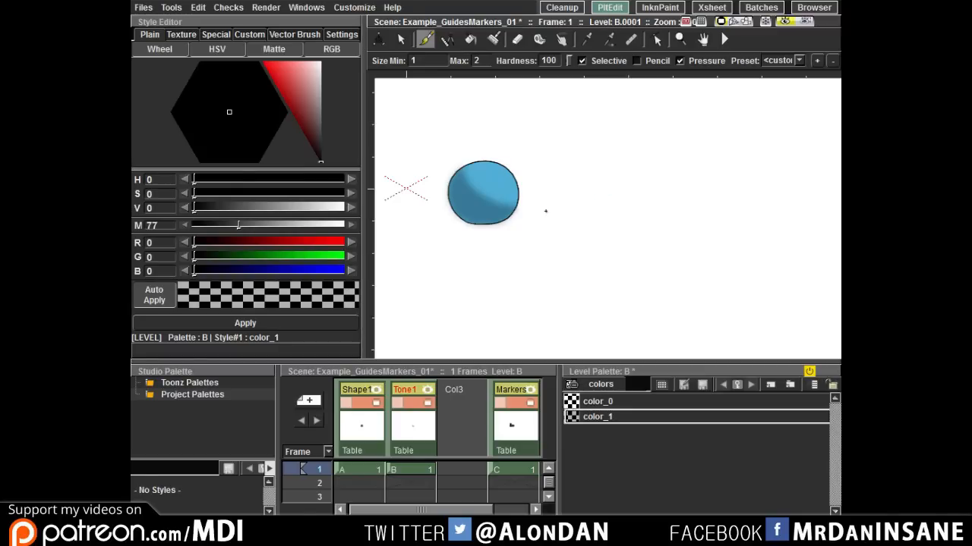
Step: Examine the blurred shadow's edges up close, temporarily hiding the Shape1 column to view the tone alone
key("space")
left_click_drag(497, 194, 562, 201)
scroll(560, 190, "up", 1)
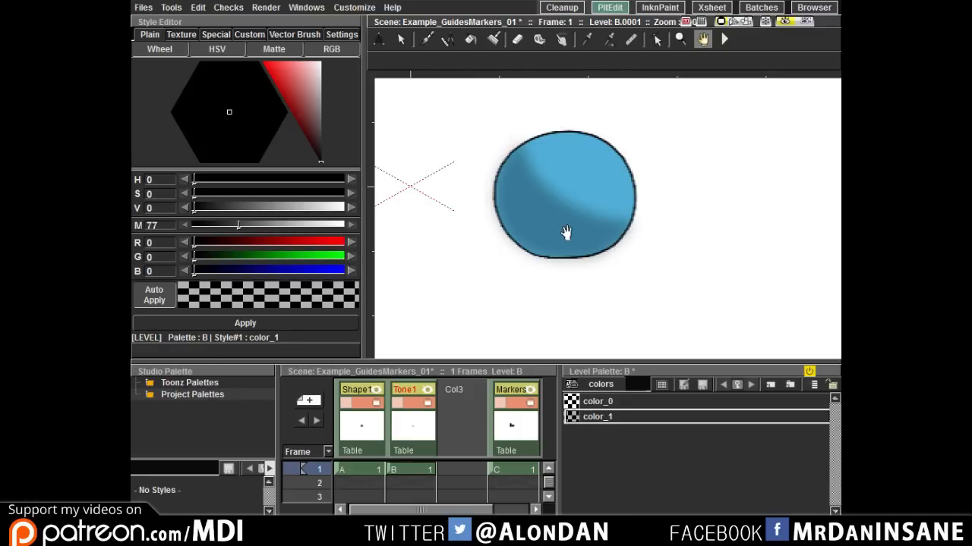
left_click(362, 408)
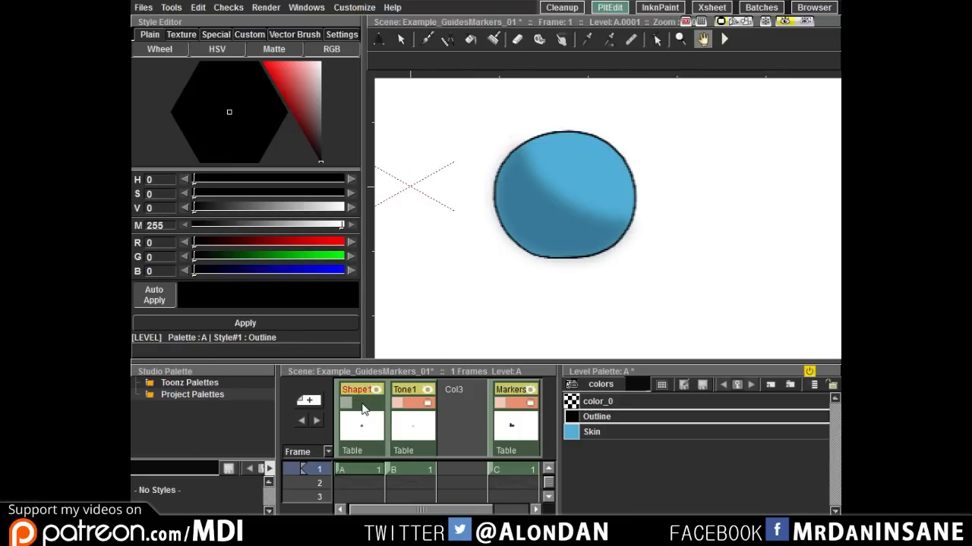
left_click(346, 403)
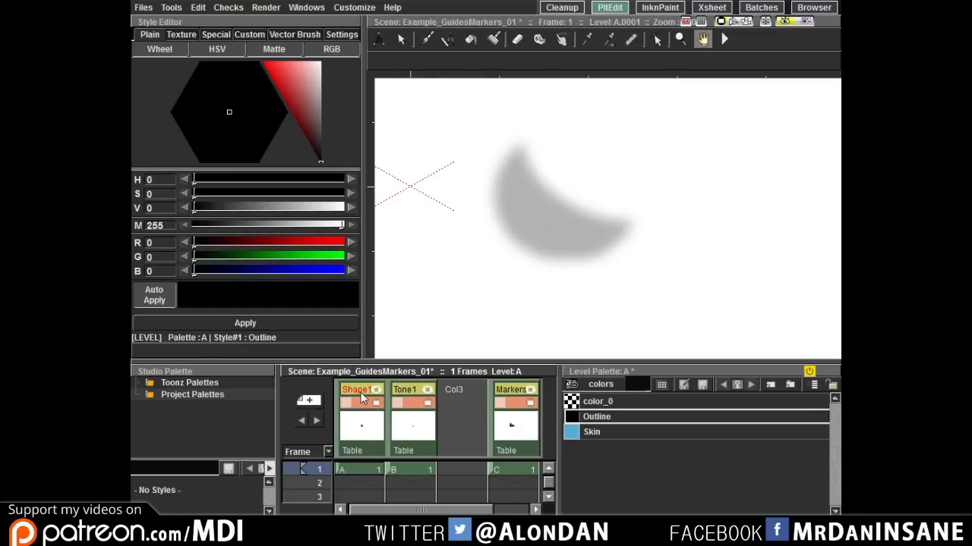
left_click(361, 399)
Step: Raise the matte value of color_1 on the Tone1 level
left_click(404, 470)
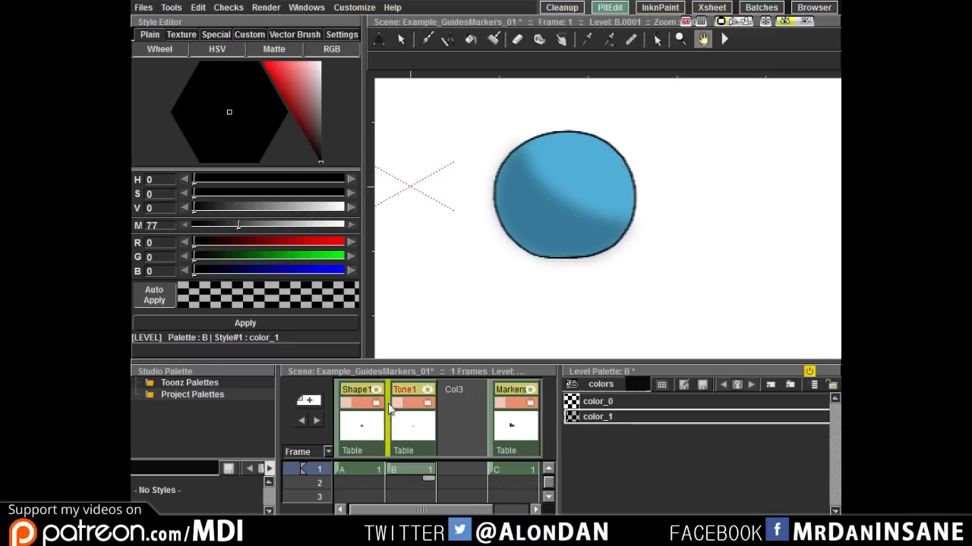
left_click_drag(240, 222, 377, 237)
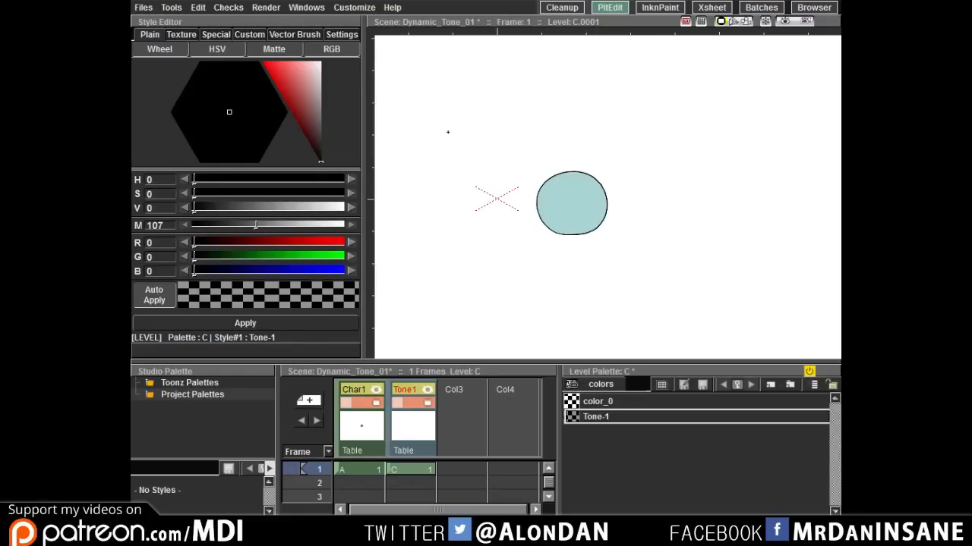
Step: In the Dynamic_Tone_01 scene, draw a loose shadow shape extending beyond the ball on Tone1 and fill it with Tone-1
left_click(413, 471)
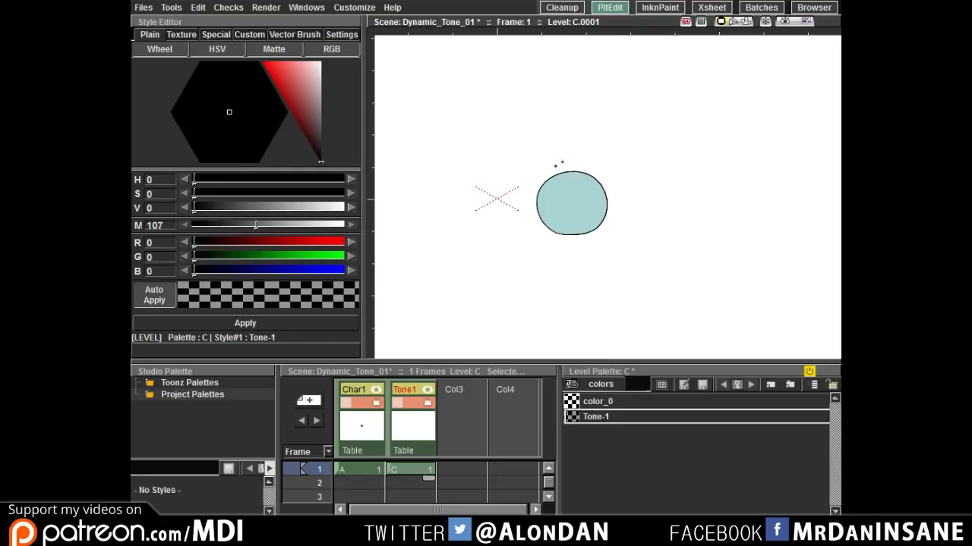
mouse_move(541, 153)
left_mouse_down()
mouse_move(556, 198)
mouse_move(630, 220)
mouse_move(522, 247)
mouse_move(535, 167)
mouse_move(566, 148)
left_mouse_up()
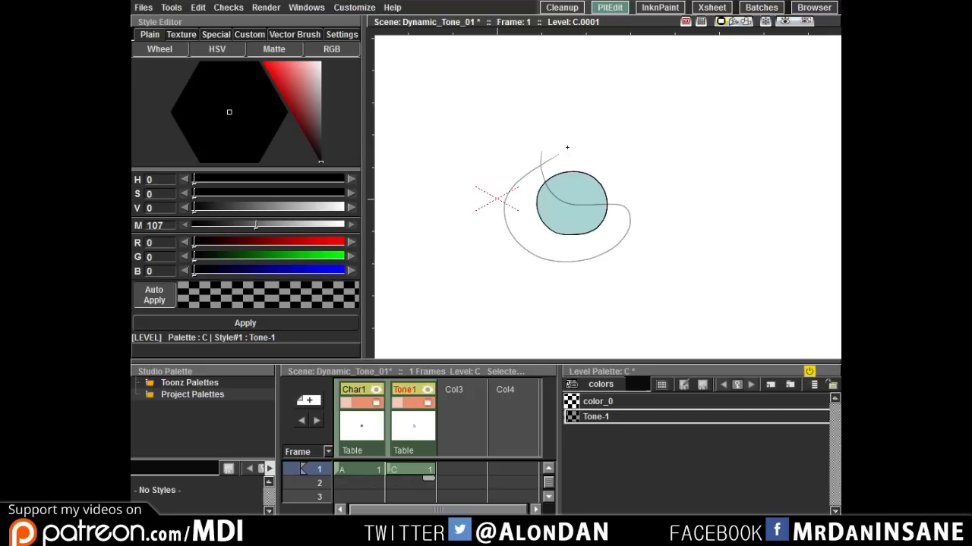
left_click(612, 222)
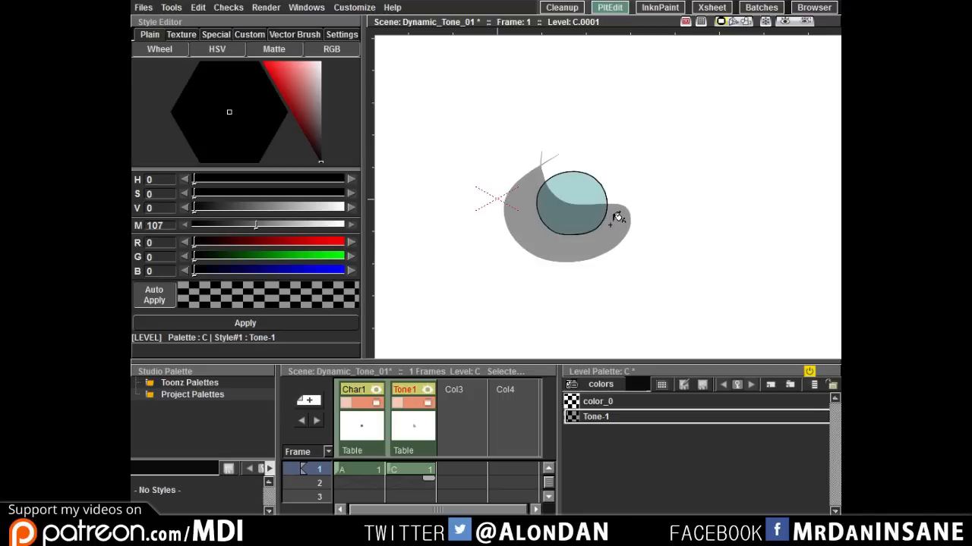
Step: Insert a Blur effect after Tone1 in the Fx Schematic, set its value to 4 and close the effect settings
left_click(562, 7)
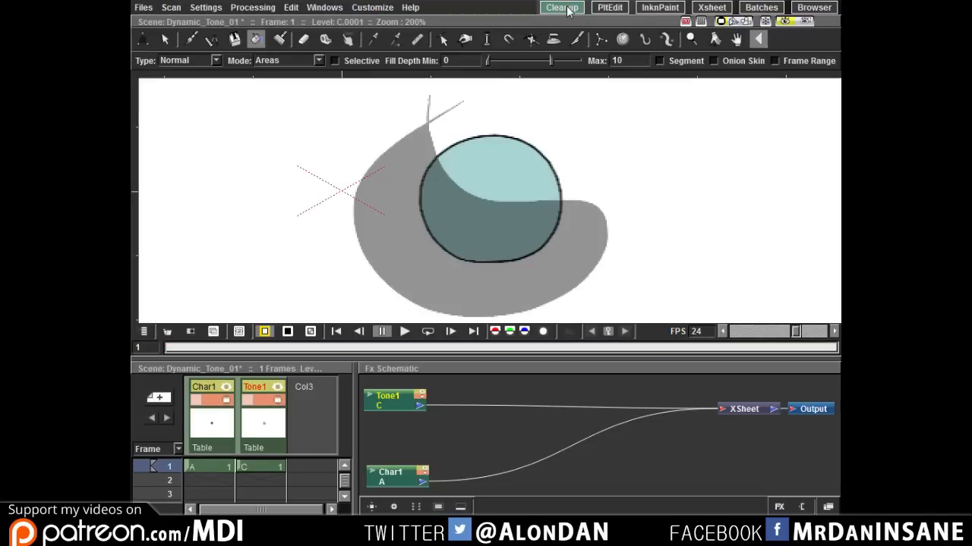
left_click(392, 406)
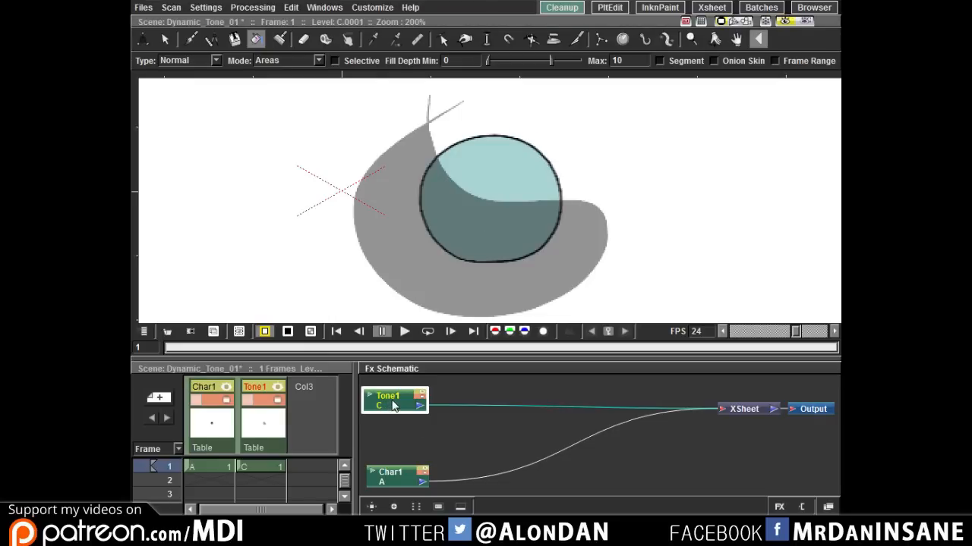
right_click(394, 406)
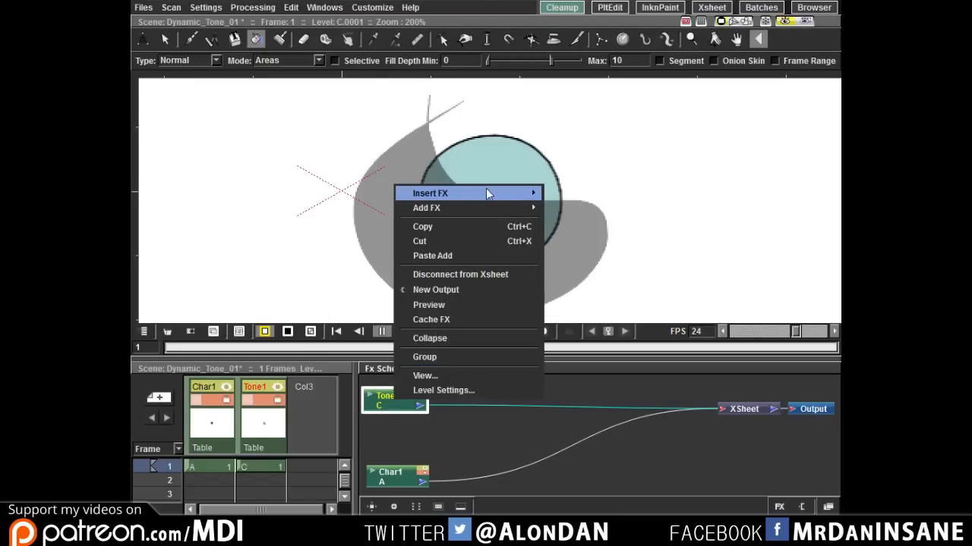
mouse_move(526, 196)
mouse_move(561, 210)
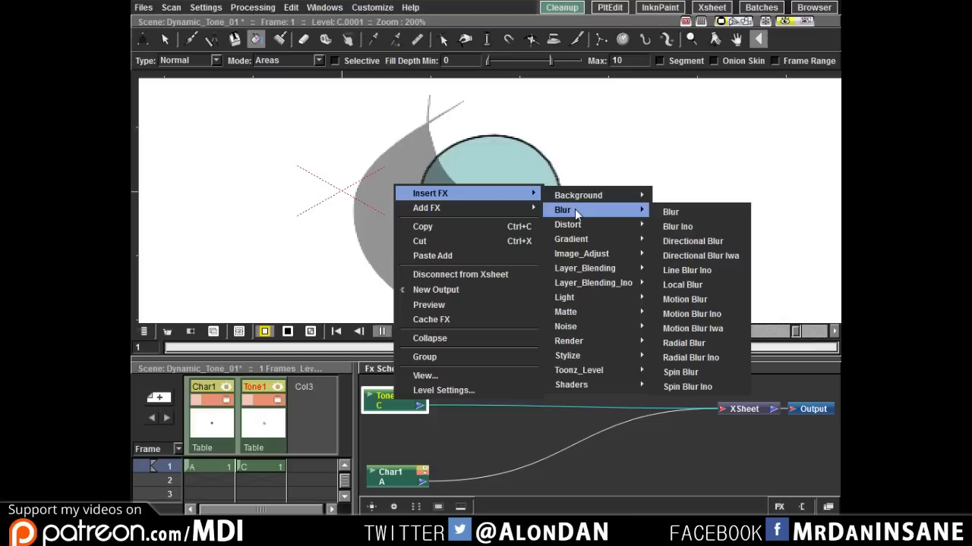
left_click(670, 209)
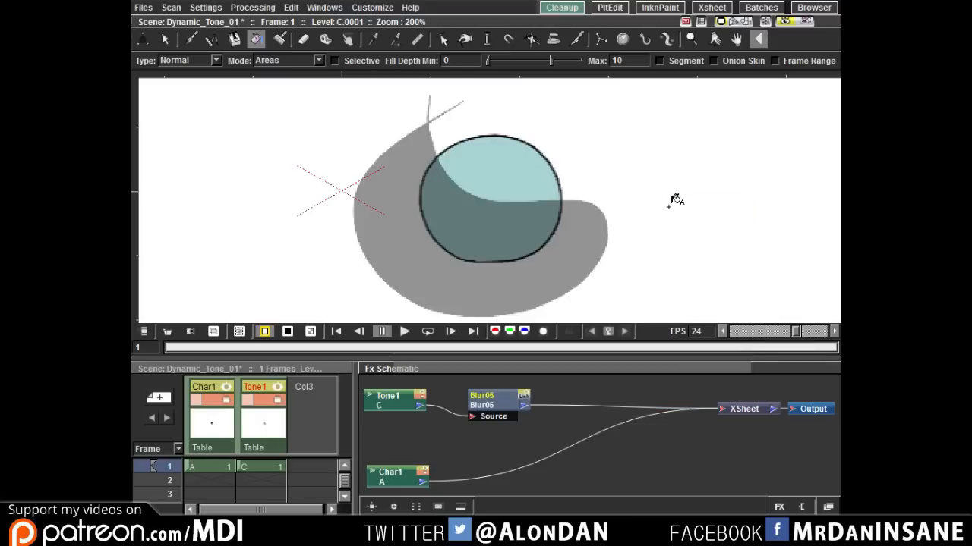
double_click(487, 403)
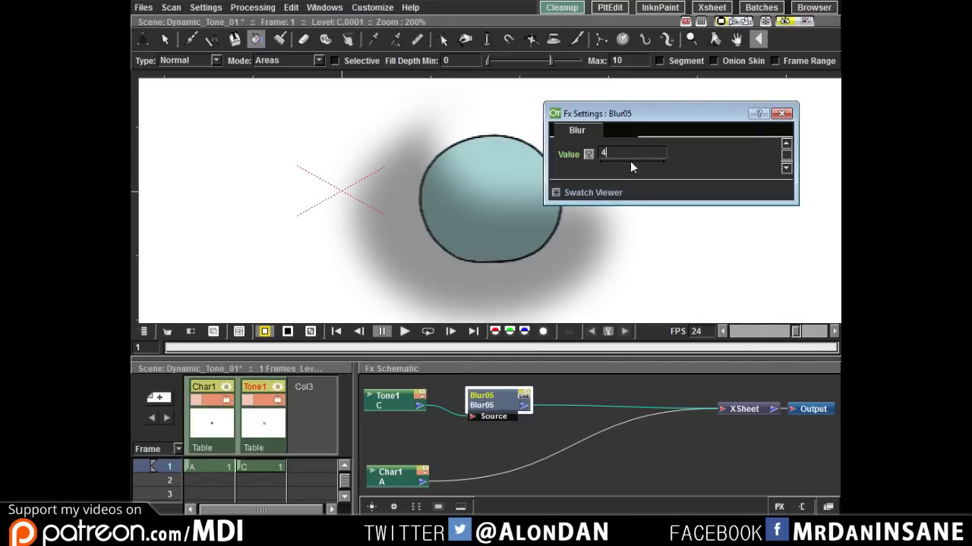
left_click(781, 114)
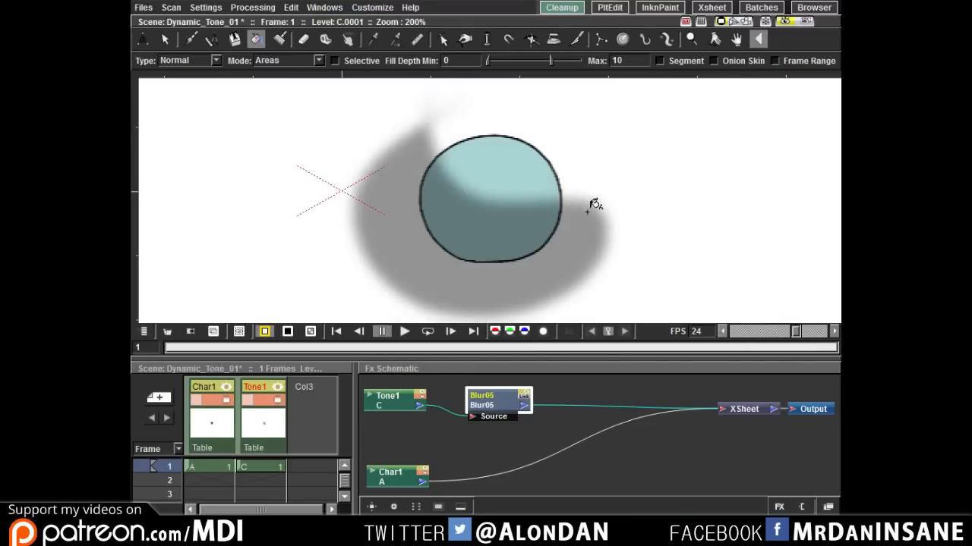
Step: Insert a Visible Matte In effect after the Tone1 blur node and arrange the nodes in the schematic
left_click_drag(501, 401, 498, 390)
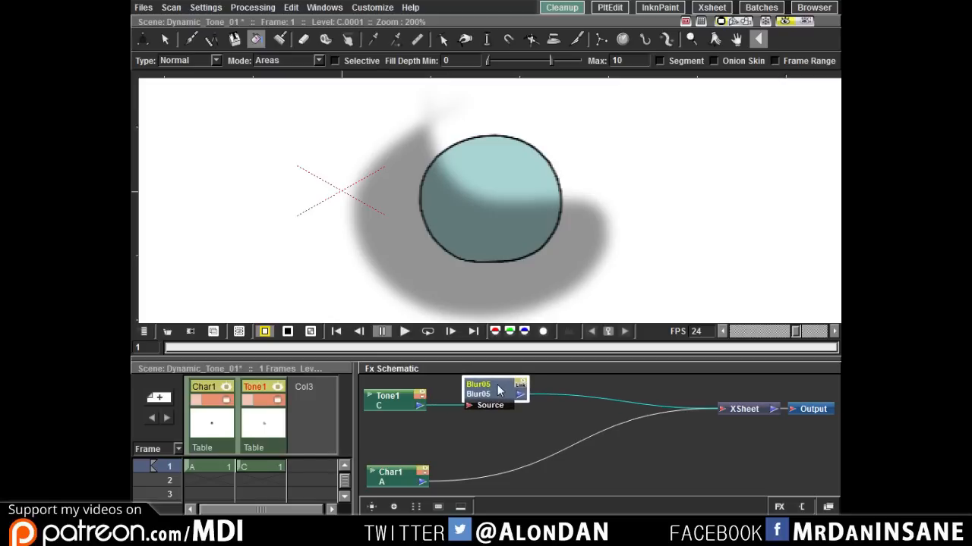
right_click(497, 390)
mouse_move(633, 120)
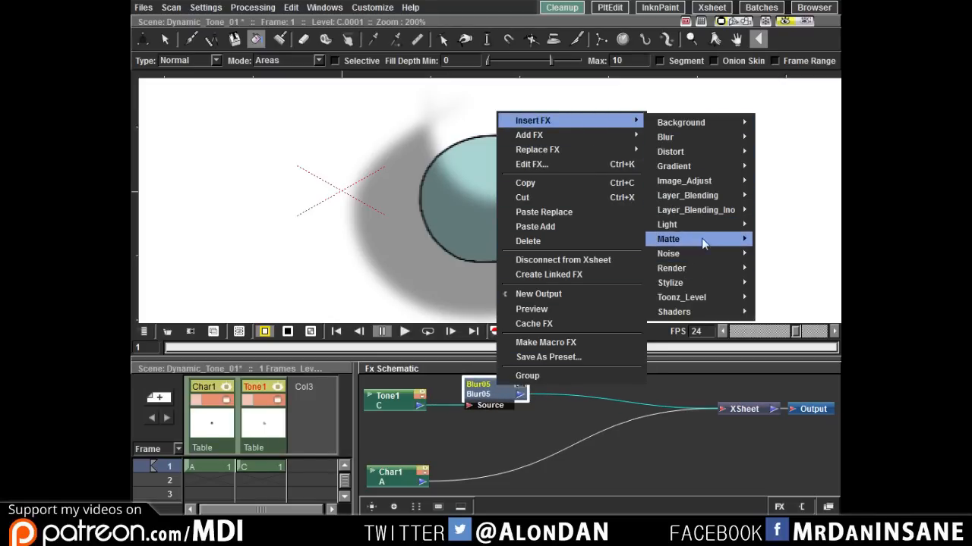
mouse_move(706, 239)
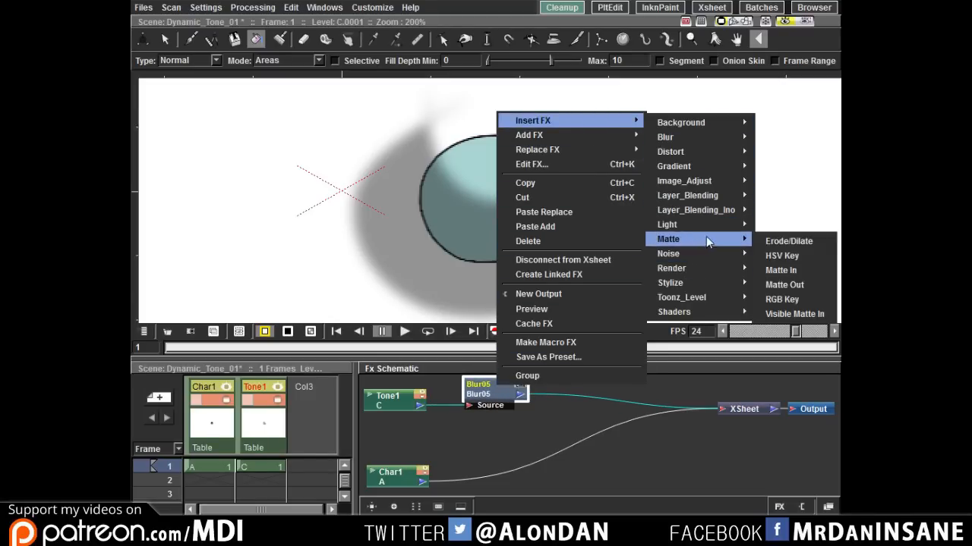
left_click(791, 315)
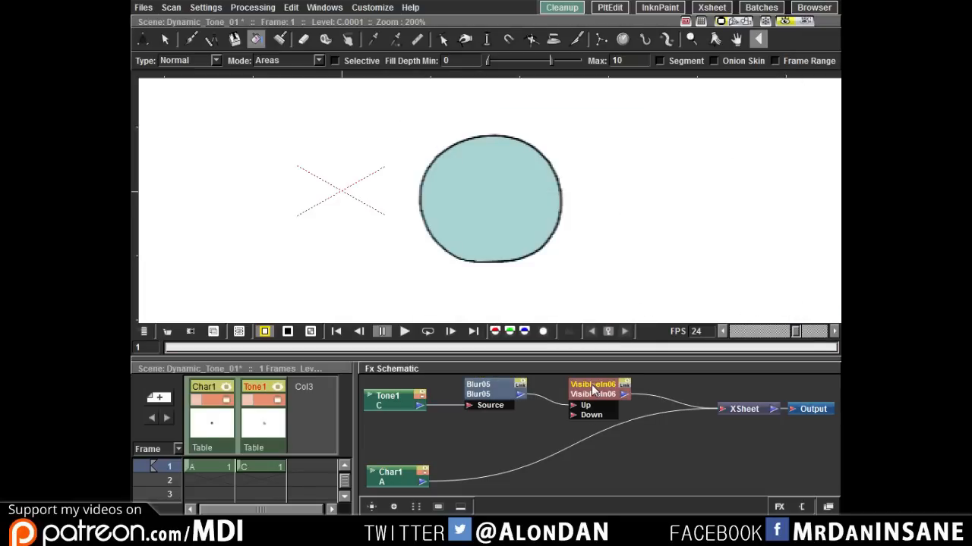
left_click_drag(594, 390, 595, 385)
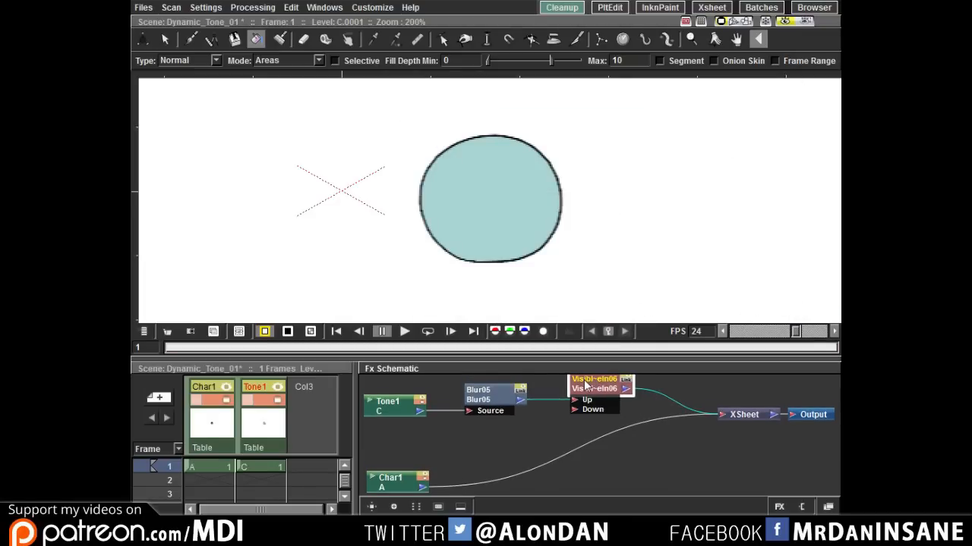
Step: Remove the link between Char1 and the XSheet and connect Char1 to the Down input of the Visible Matte In node
left_click(376, 403)
key("a")
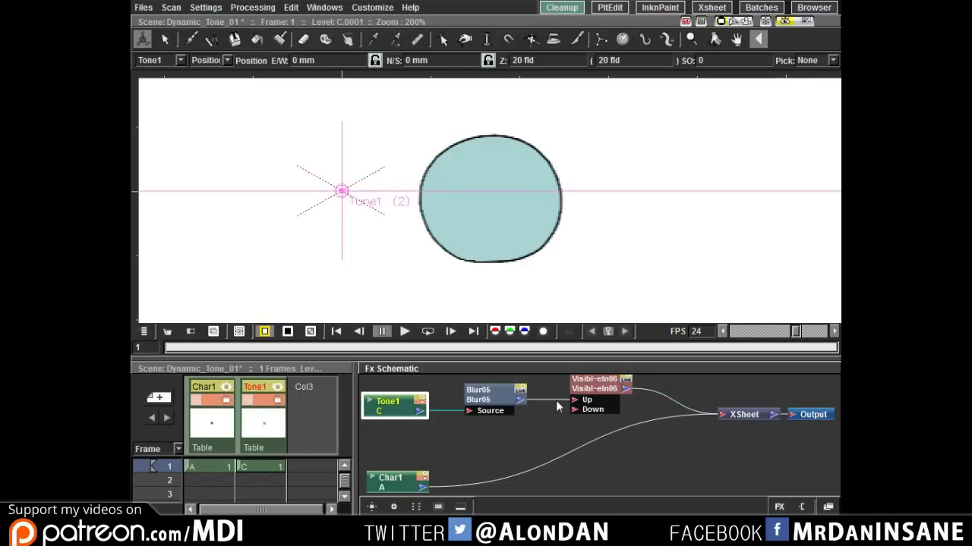
left_click(396, 479)
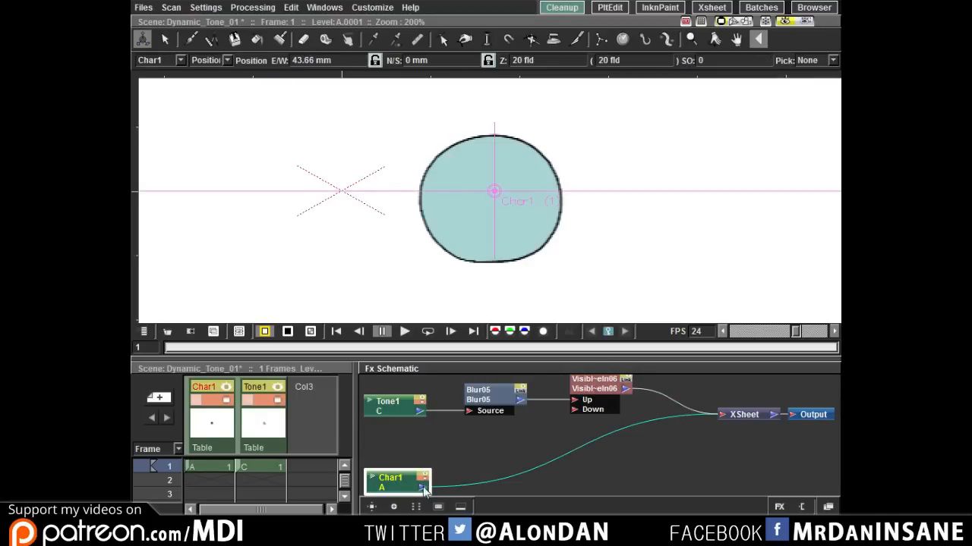
left_click_drag(521, 442, 566, 474)
key("Delete")
left_click_drag(422, 488, 574, 411)
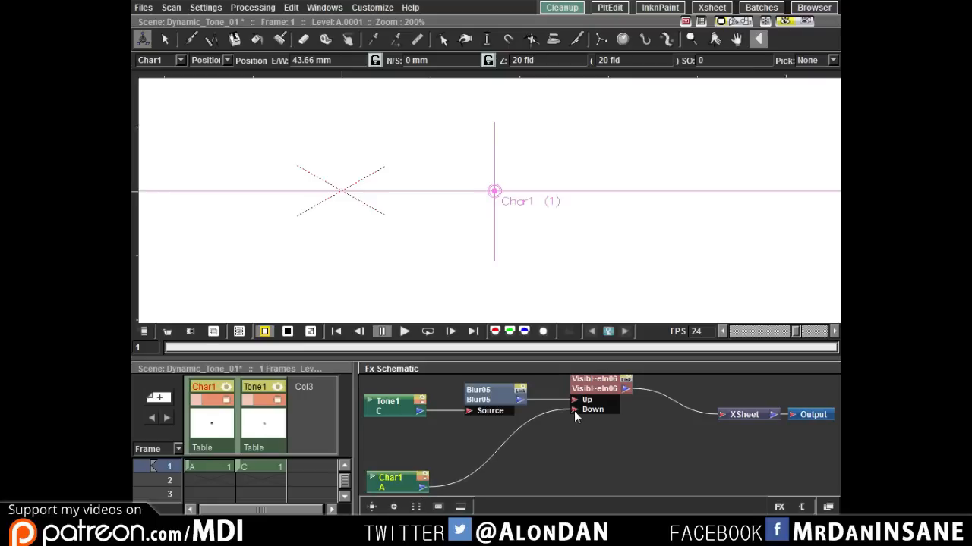
left_click(396, 409)
left_click(392, 487)
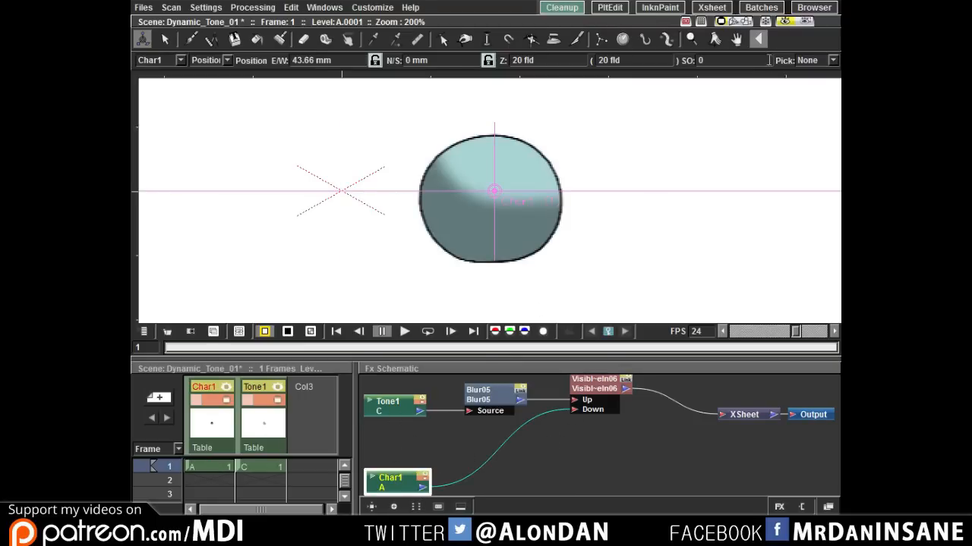
Step: Compare the ball's shading with the preview off and on, viewing it at 100% zoom
left_click(784, 22)
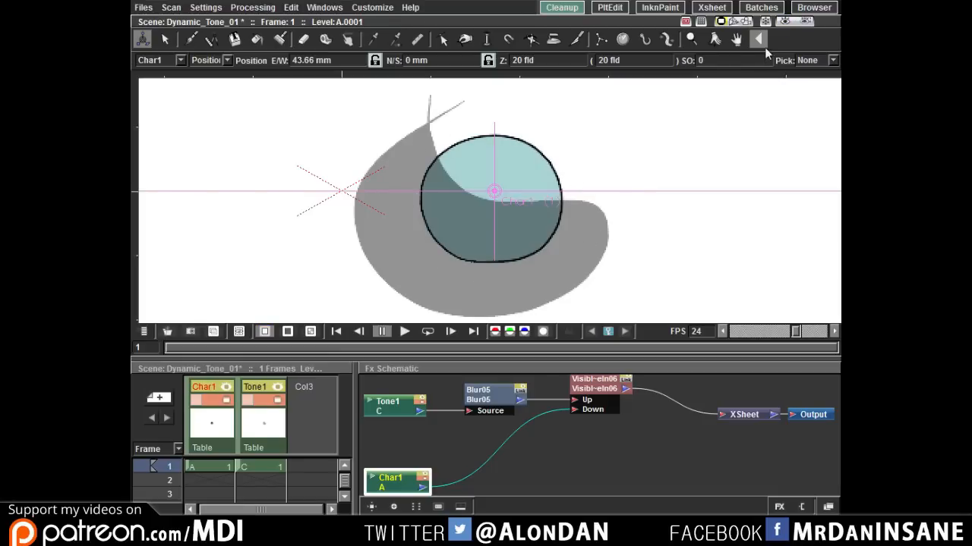
left_click(784, 22)
key("0")
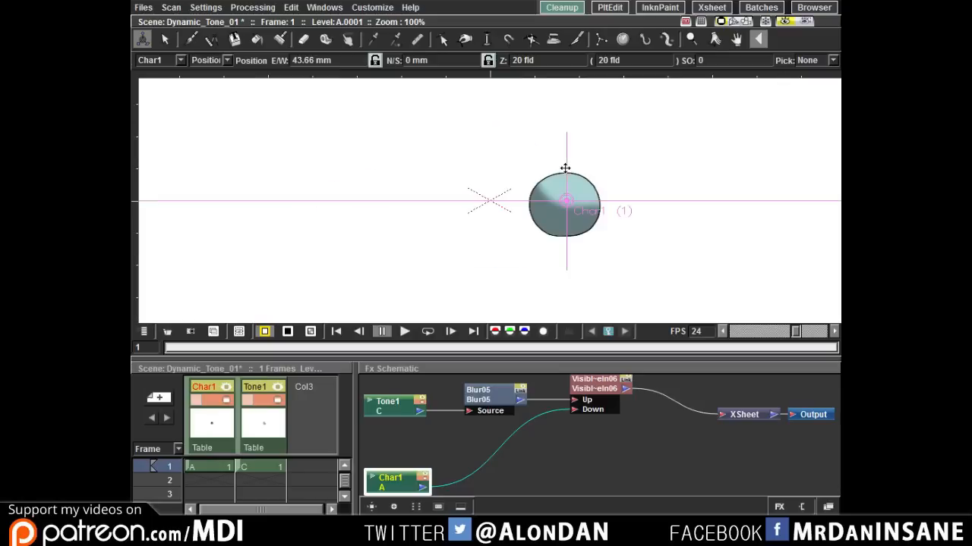
left_click_drag(637, 207, 559, 213)
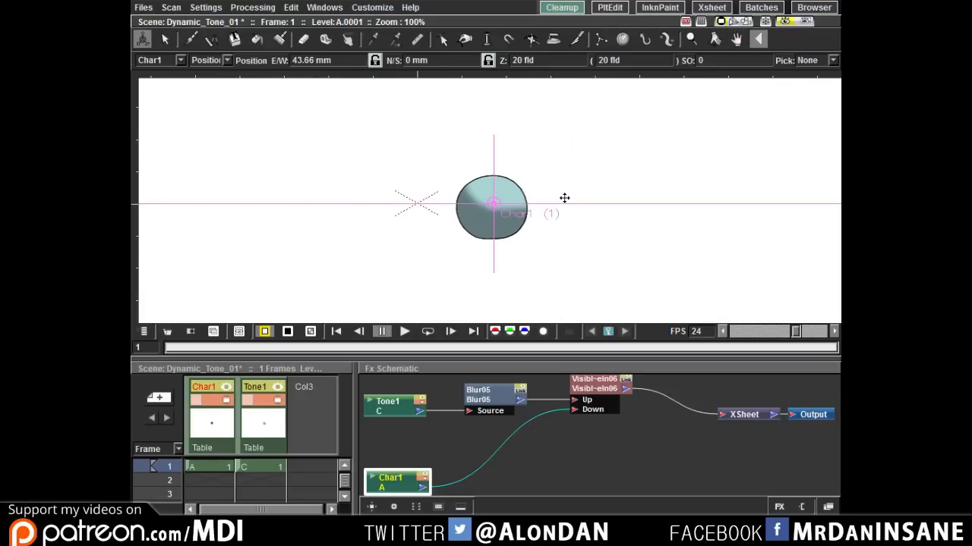
key("b")
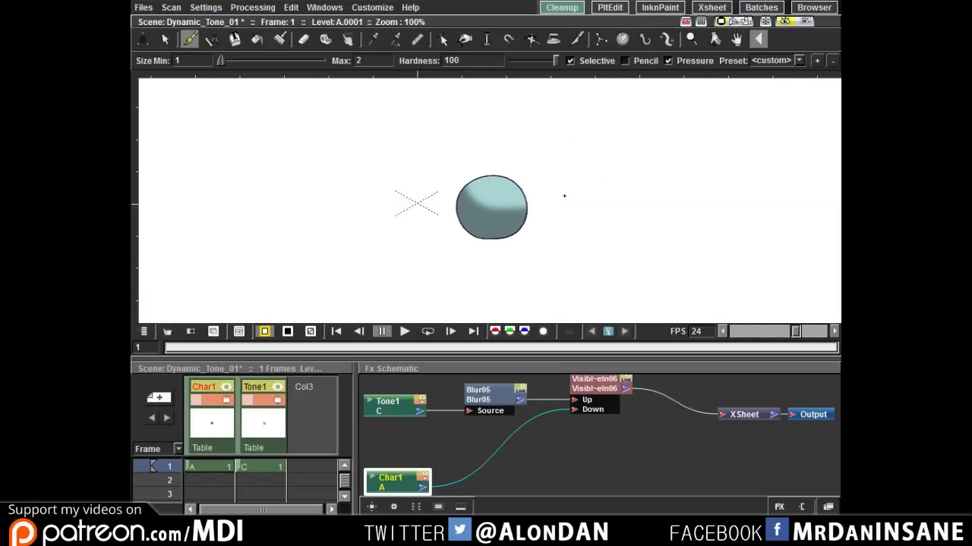
Step: Recolor Skin-1 in the Char1 palette through several hues, including green, yellow and blue, to test the tone over each
left_click(609, 7)
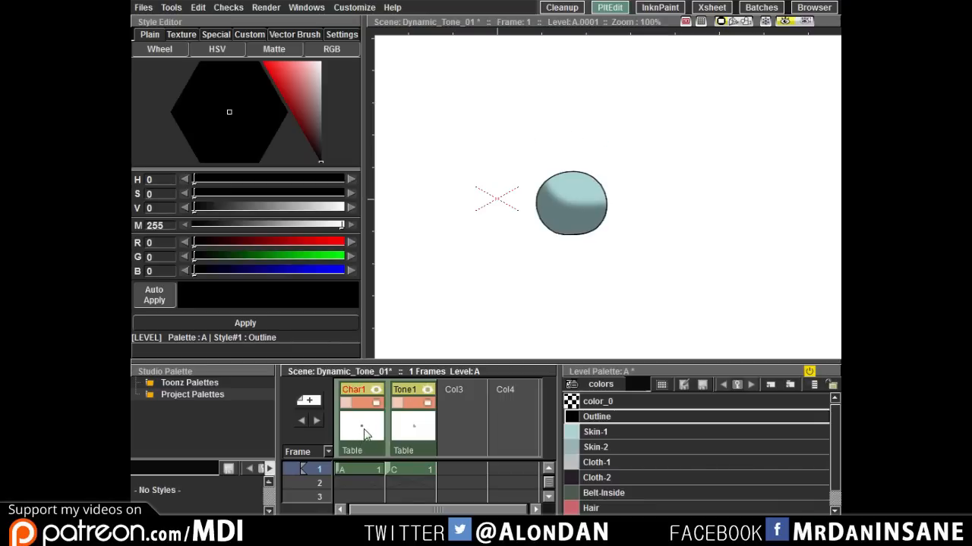
left_click(609, 431)
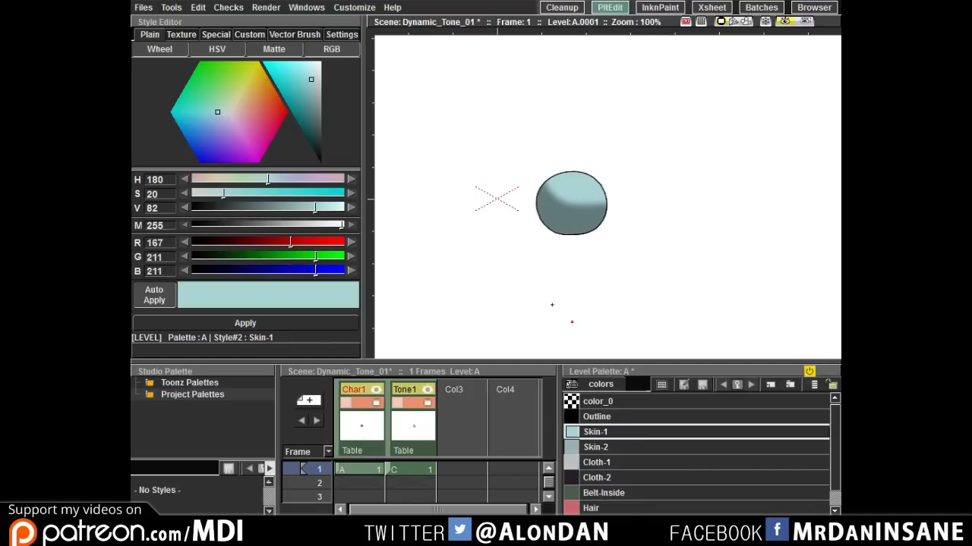
left_click_drag(237, 97, 211, 69)
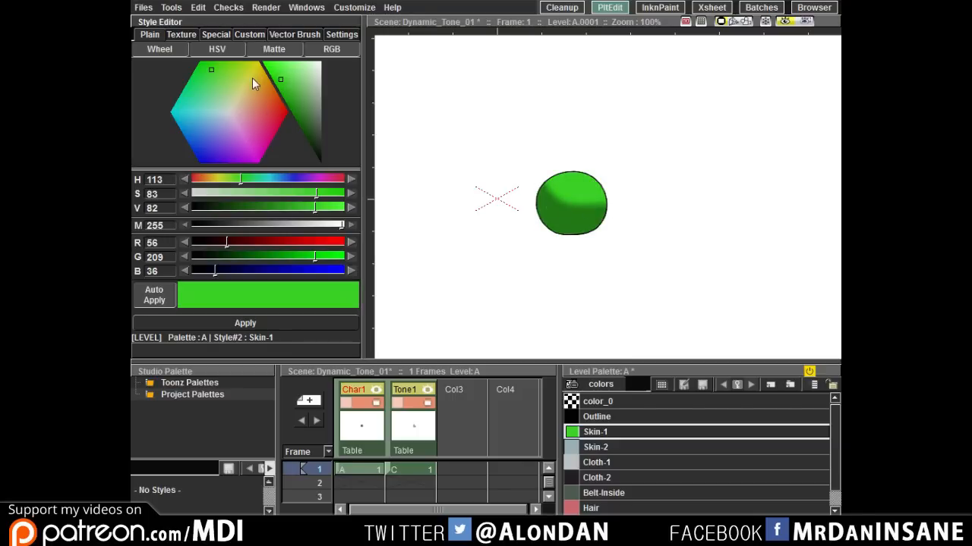
left_click_drag(252, 76, 256, 68)
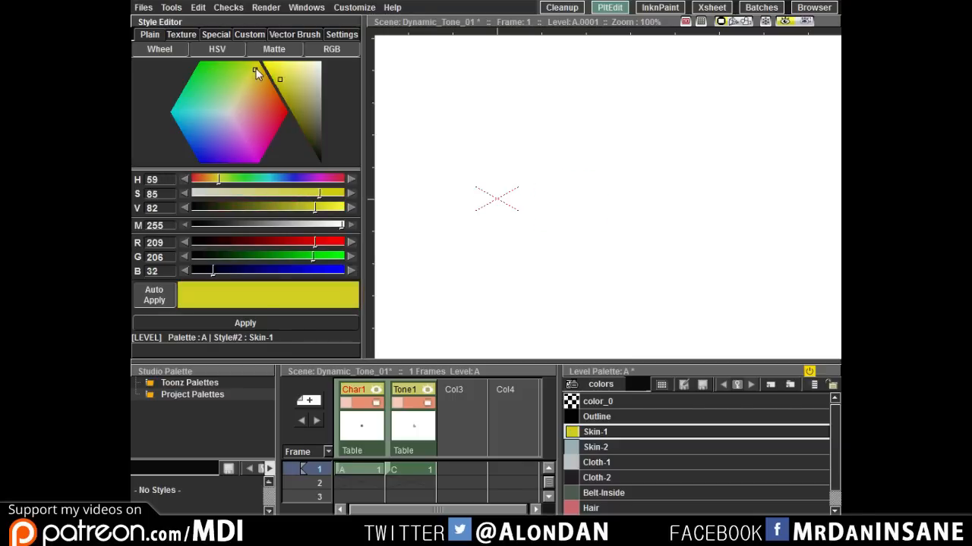
left_click(244, 180)
left_click(284, 179)
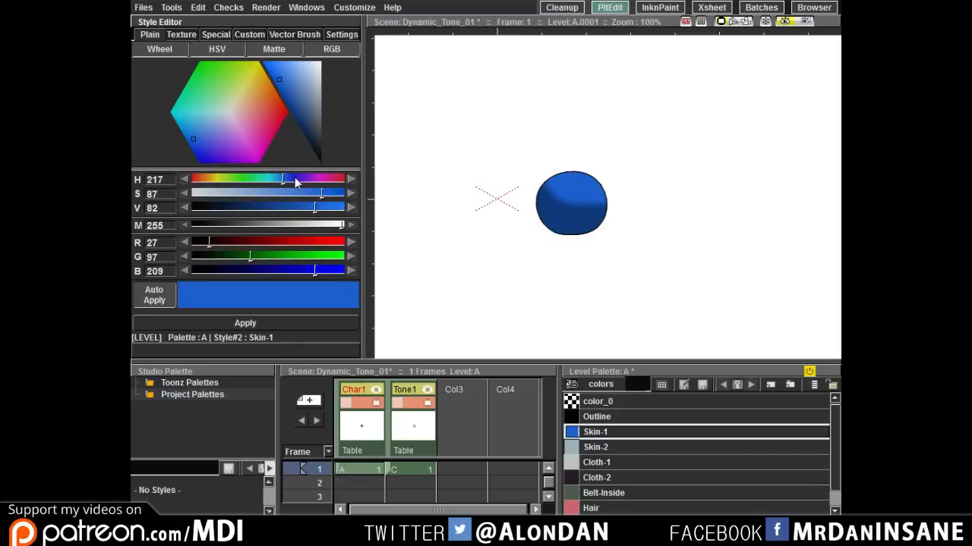
left_click(313, 180)
left_click(221, 180)
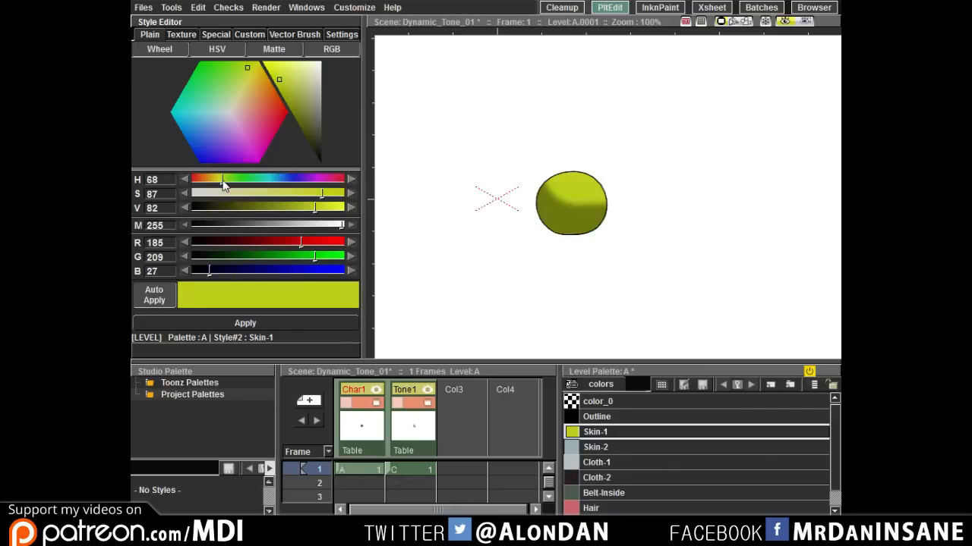
left_click(323, 180)
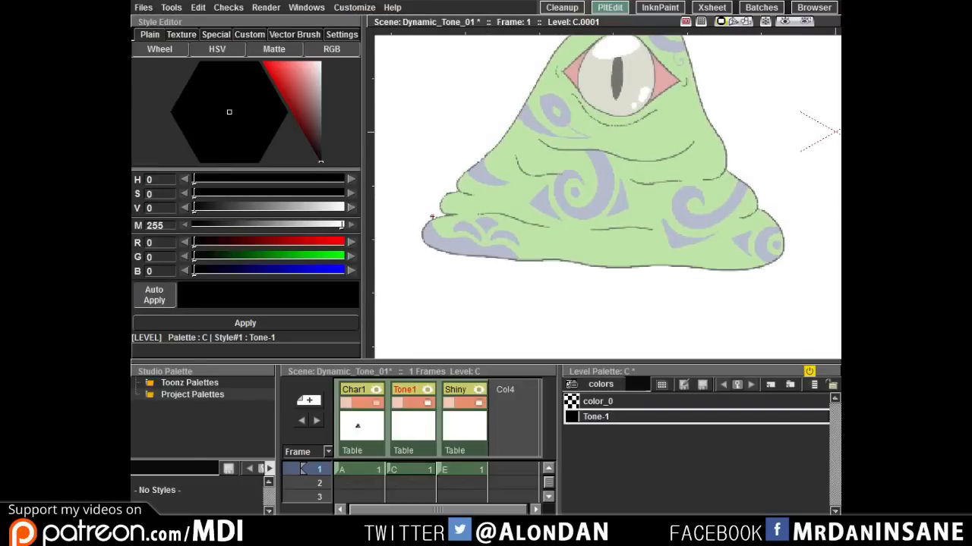
Step: On the creature's Tone1 level, draw Tone-1 shadow outlines along the base and the side folds, extending loosely past the body
mouse_move(422, 203)
left_mouse_down()
mouse_move(469, 242)
mouse_move(769, 248)
mouse_move(741, 305)
mouse_move(402, 223)
mouse_move(423, 205)
left_mouse_up()
mouse_move(443, 185)
left_mouse_down()
mouse_move(455, 206)
mouse_move(441, 186)
mouse_move(466, 150)
left_mouse_up()
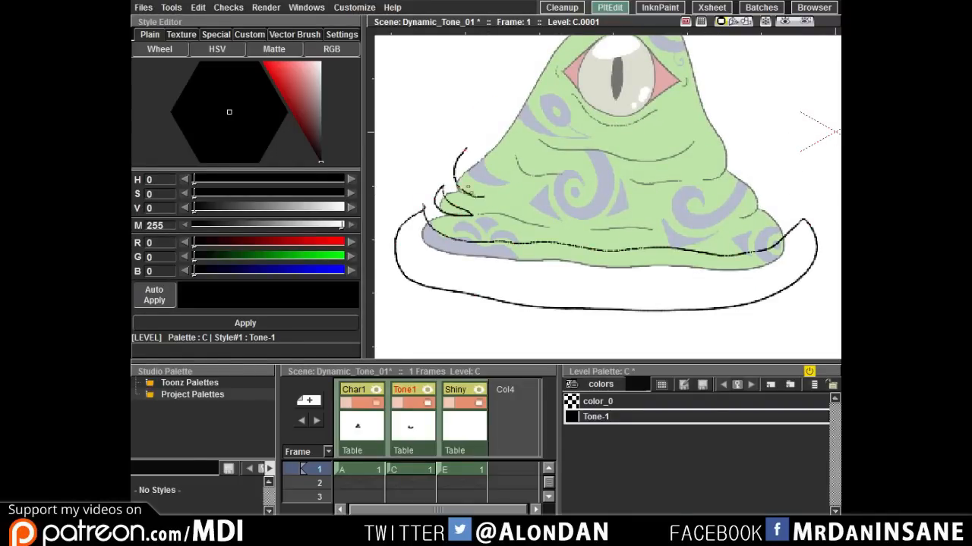
key("ctrl+z")
mouse_move(482, 197)
left_mouse_down()
mouse_move(464, 152)
mouse_move(487, 198)
left_mouse_up()
mouse_move(757, 208)
left_mouse_down()
mouse_move(601, 200)
mouse_move(627, 179)
mouse_move(577, 212)
left_mouse_up()
mouse_move(548, 174)
left_mouse_down()
mouse_move(577, 182)
mouse_move(549, 175)
left_mouse_up()
key("ctrl+z")
Step: Draw Tone-1 shadow outlines beneath the creature's eye and around the edges of the eyeball
left_click_drag(397, 111, 510, 127)
scroll(511, 129, "up", 3)
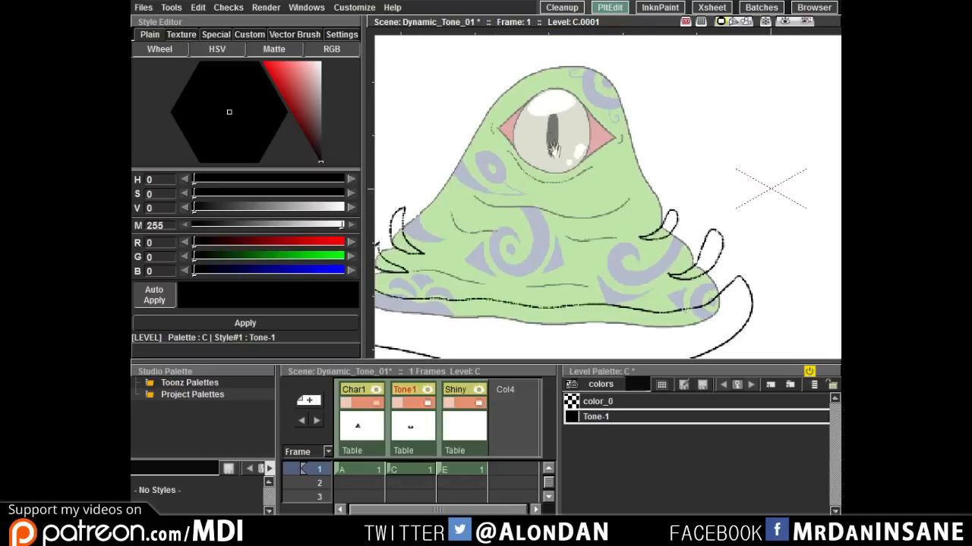
mouse_move(485, 187)
left_mouse_down()
mouse_move(538, 221)
mouse_move(613, 202)
left_mouse_up()
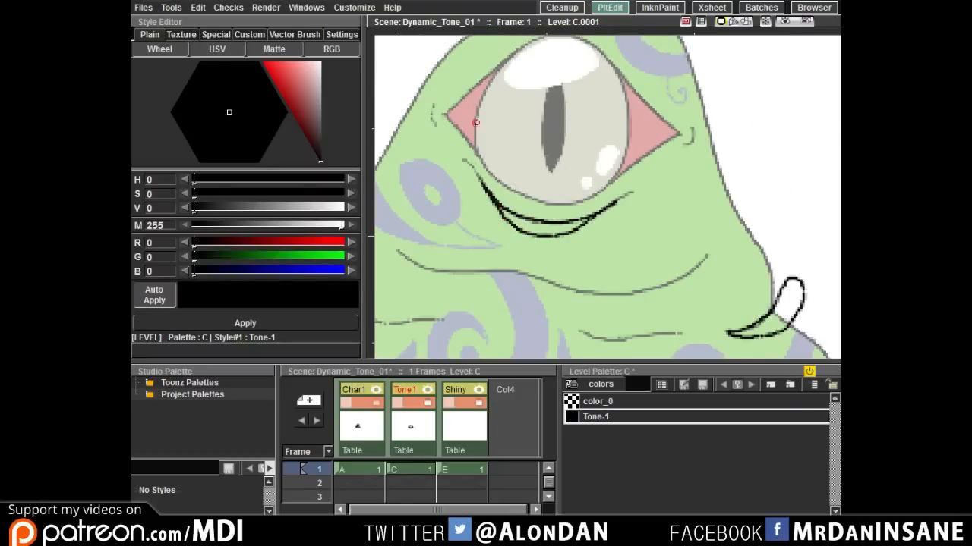
left_click_drag(476, 122, 535, 172)
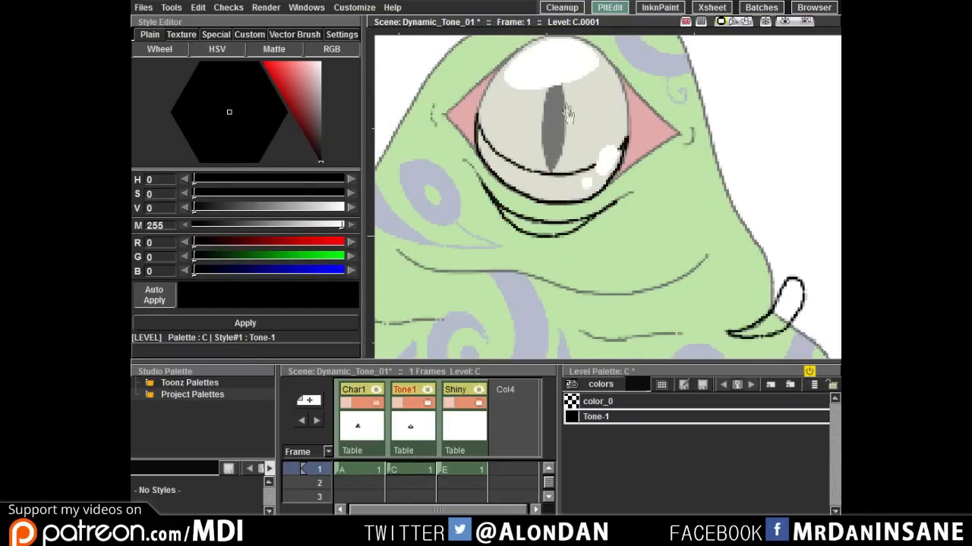
left_click_drag(568, 114, 553, 181)
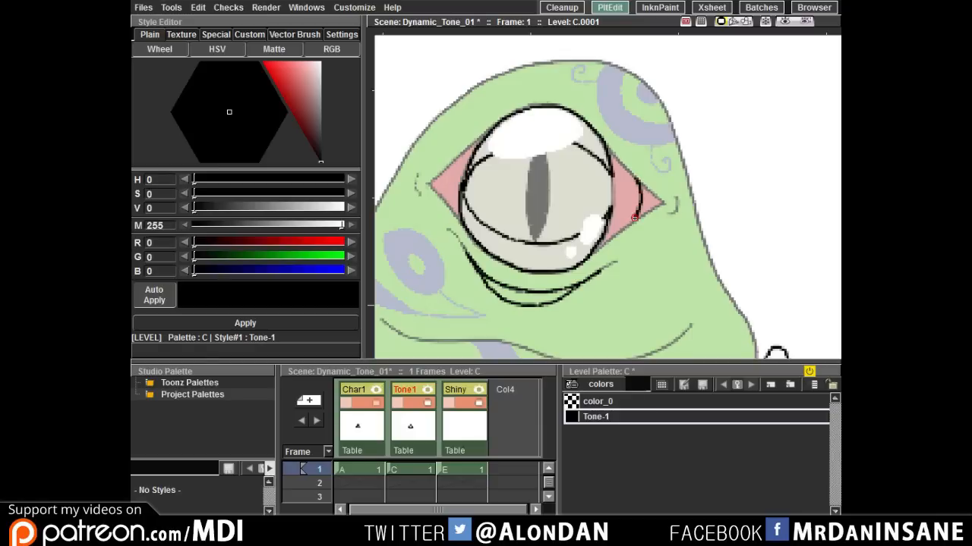
Step: Draw thin closed Tone-1 shadow outlines along the skin creases across the middle and lower part of the creature's body
left_click_drag(624, 182, 670, 43)
mouse_move(456, 197)
left_mouse_down()
mouse_move(654, 225)
mouse_move(518, 220)
mouse_move(439, 193)
mouse_move(468, 202)
left_mouse_up()
mouse_move(420, 252)
left_mouse_down()
mouse_move(483, 227)
mouse_move(582, 233)
left_mouse_up()
mouse_move(581, 234)
left_mouse_down()
mouse_move(505, 238)
mouse_move(478, 229)
left_mouse_up()
mouse_move(698, 239)
left_mouse_down()
mouse_move(577, 231)
mouse_move(596, 236)
left_mouse_up()
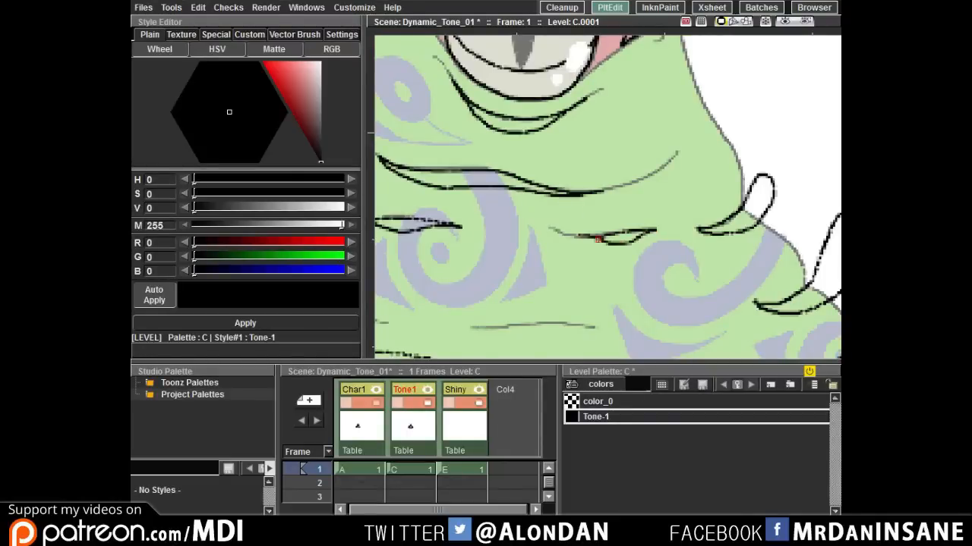
mouse_move(558, 324)
left_mouse_down()
mouse_move(561, 228)
mouse_move(513, 235)
left_mouse_up()
left_click_drag(521, 228, 715, 227)
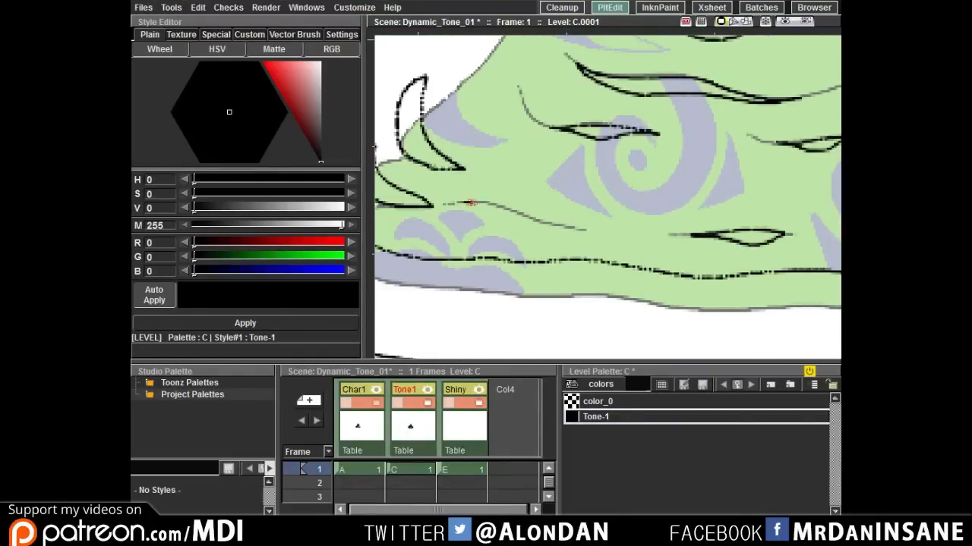
scroll(496, 158, "down", 6)
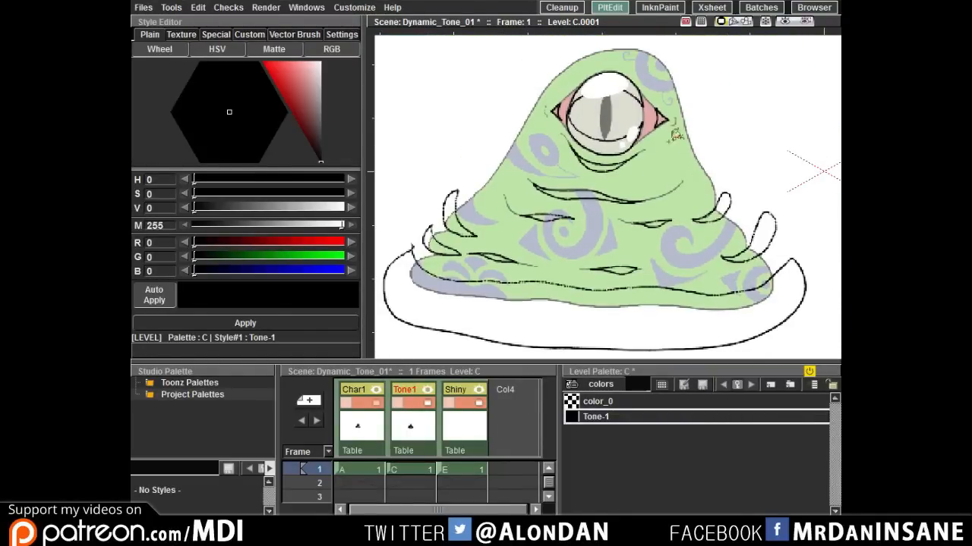
Step: Fill all the closed Tone-1 shadow outlines on the creature using the Fill tool with Freehand type and Areas mode
left_click(562, 8)
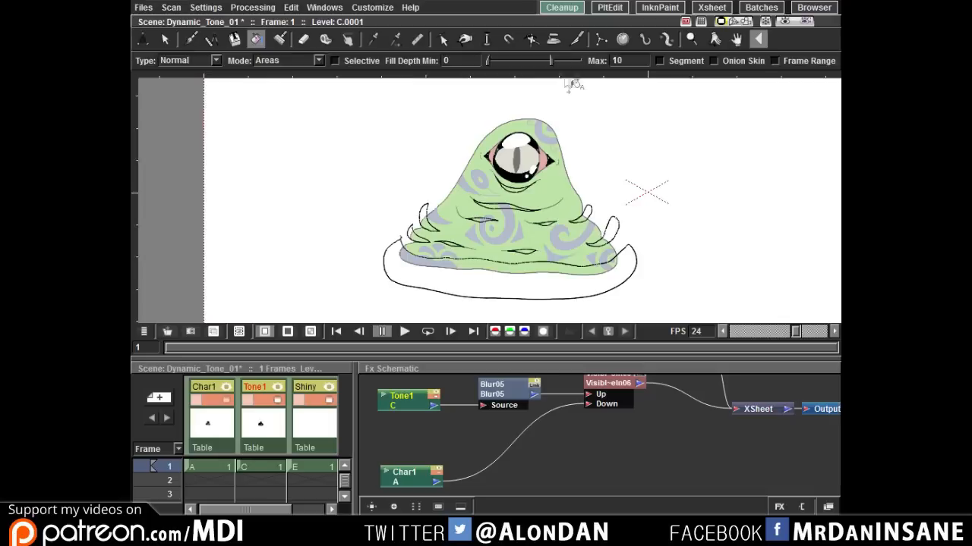
left_click_drag(575, 84, 611, 78)
left_click(286, 60)
left_click(200, 61)
left_click(196, 92)
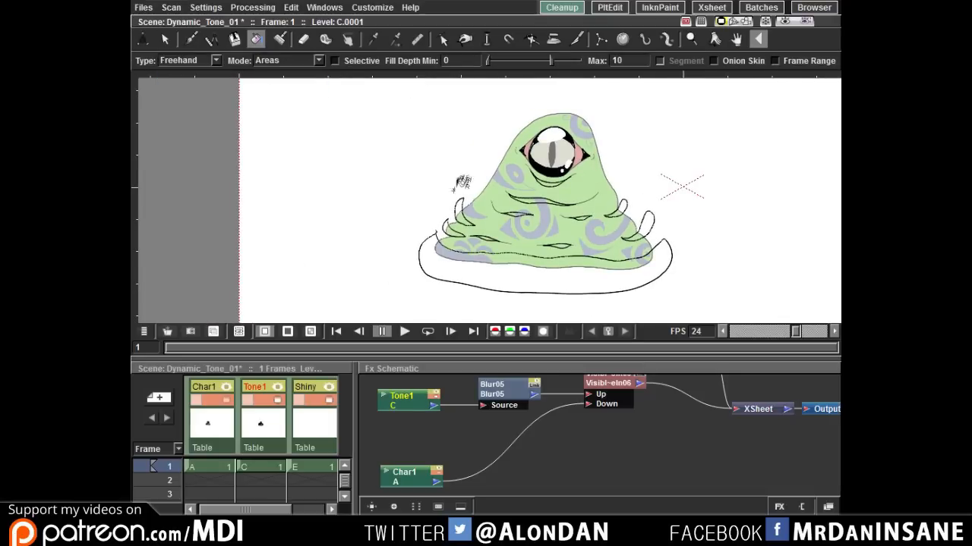
left_click_drag(451, 191, 632, 185)
left_click_drag(533, 169, 574, 167)
mouse_move(545, 119)
left_mouse_down()
mouse_move(552, 156)
mouse_move(543, 154)
left_mouse_up()
mouse_move(642, 198)
left_mouse_down()
mouse_move(478, 216)
mouse_move(658, 176)
left_mouse_up()
Step: Set the Tone-1 style's matte value to 103 and preview the shaded creature at 100% zoom
left_click(609, 8)
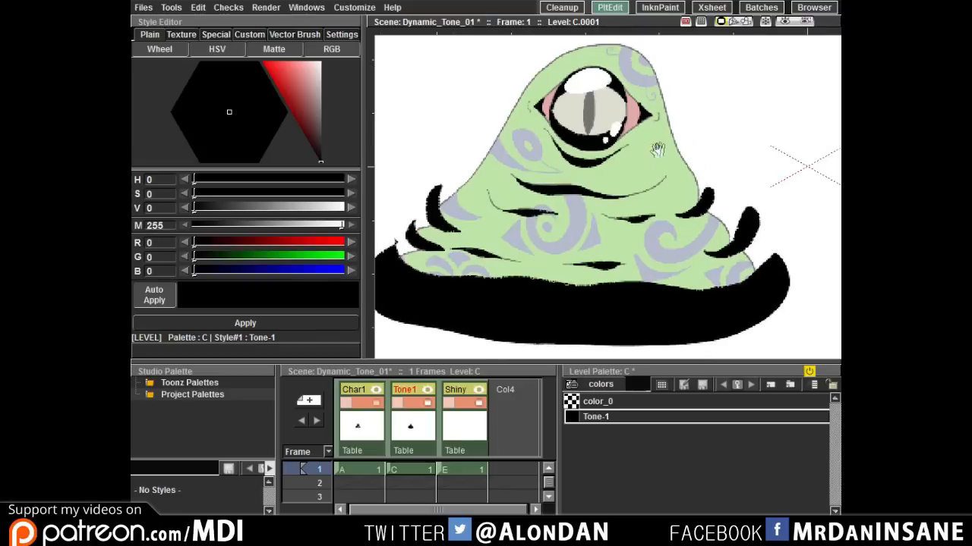
left_click_drag(343, 225, 256, 227)
scroll(682, 171, "up", 2)
key("0")
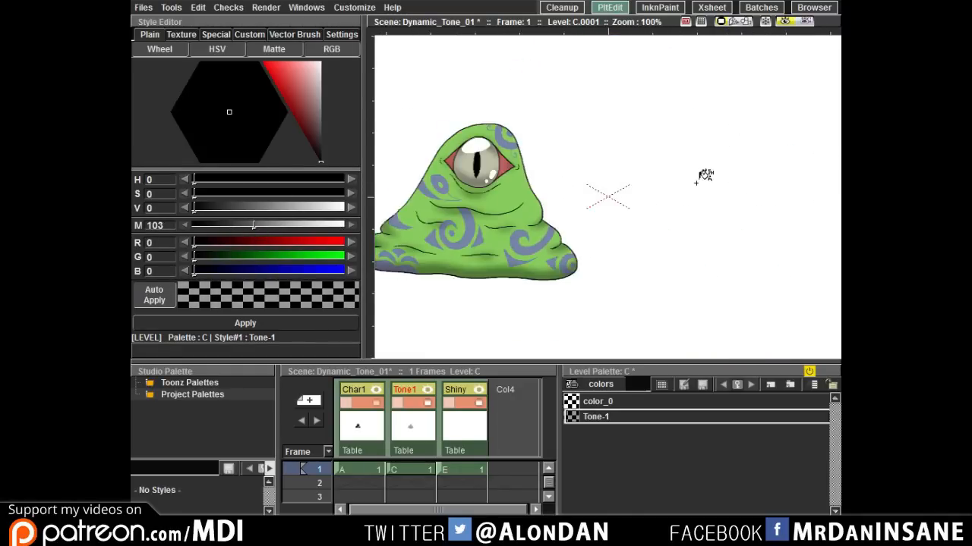
left_click_drag(695, 186, 799, 192)
Step: Open the FX Schematic in a floating window and enlarge it to show the creature's node chain
key("ctrl+shift+s")
left_click_drag(587, 114, 430, 308)
left_click(506, 495)
left_click_drag(229, 373, 280, 366)
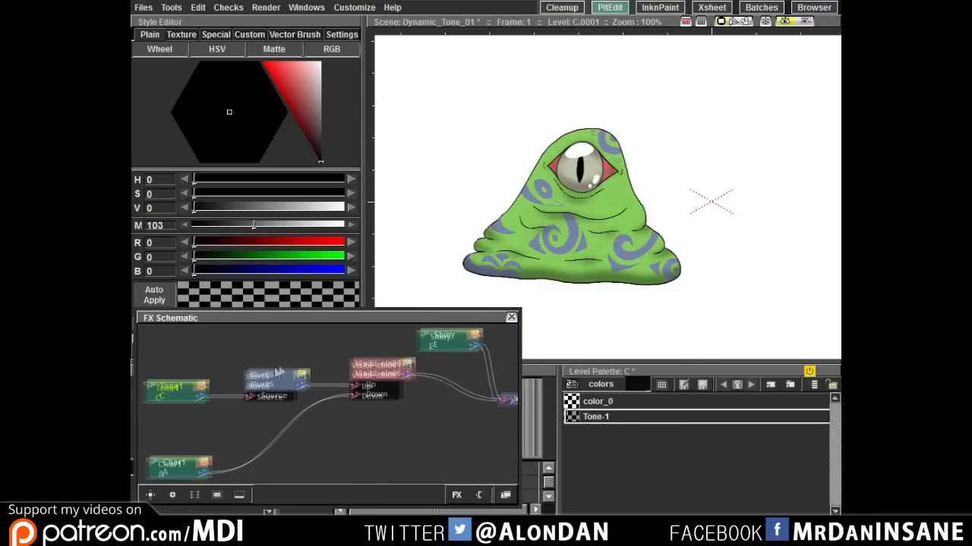
left_click_drag(520, 380, 608, 380)
Step: Set the blur value on the node fed by Tone1 to 2 mm, and close the effect settings and FX Schematic
double_click(268, 378)
left_click_drag(629, 115, 672, 54)
type("2")
key("Return")
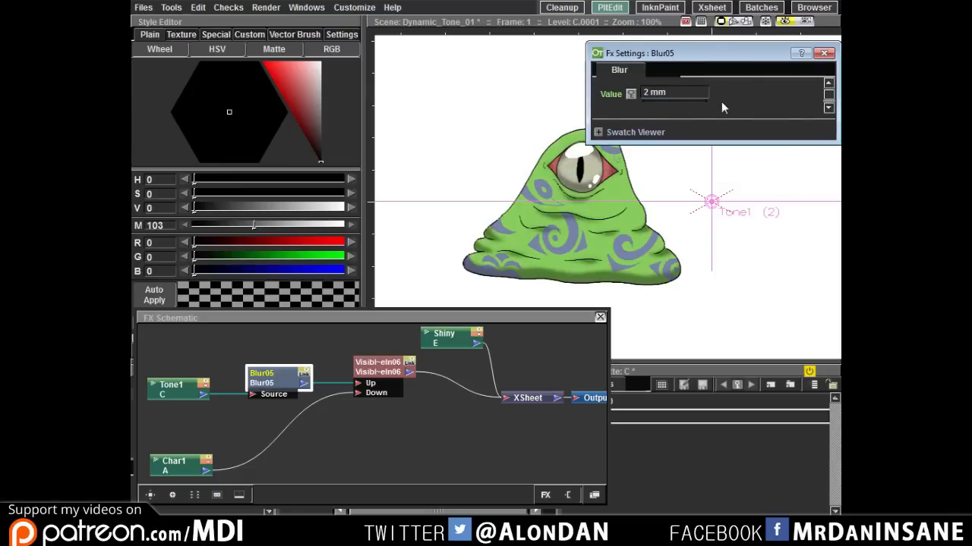
left_click(823, 53)
left_click(600, 317)
key("b")
mouse_move(674, 214)
left_mouse_down()
mouse_move(689, 195)
mouse_move(682, 209)
left_mouse_up()
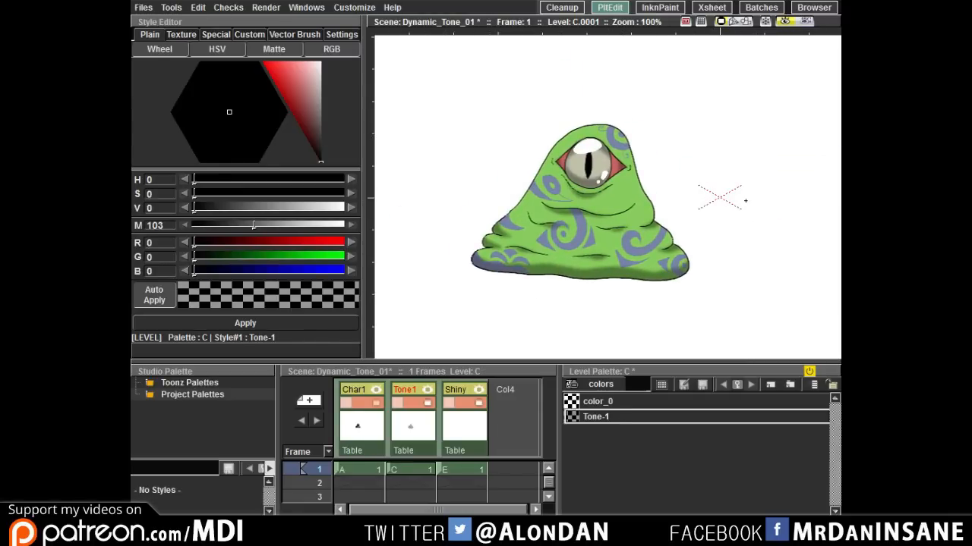